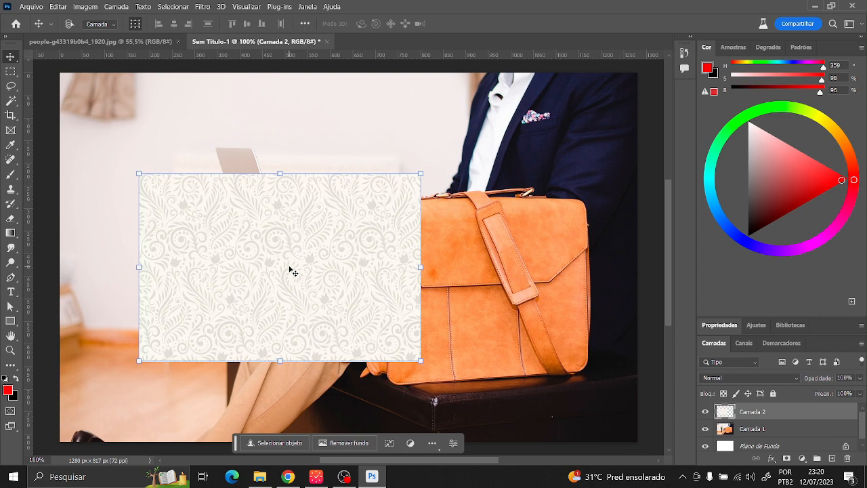
Step: Move the floral pattern layer over the orange bag and enlarge it proportionally to about 110.8% so it covers the bag
drag(290, 271, 487, 258)
key(ctrl+t)
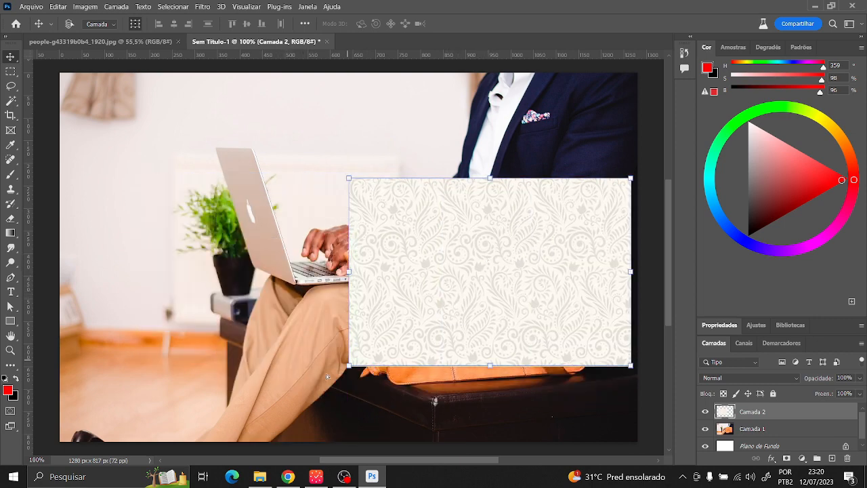
drag(346, 371, 314, 400)
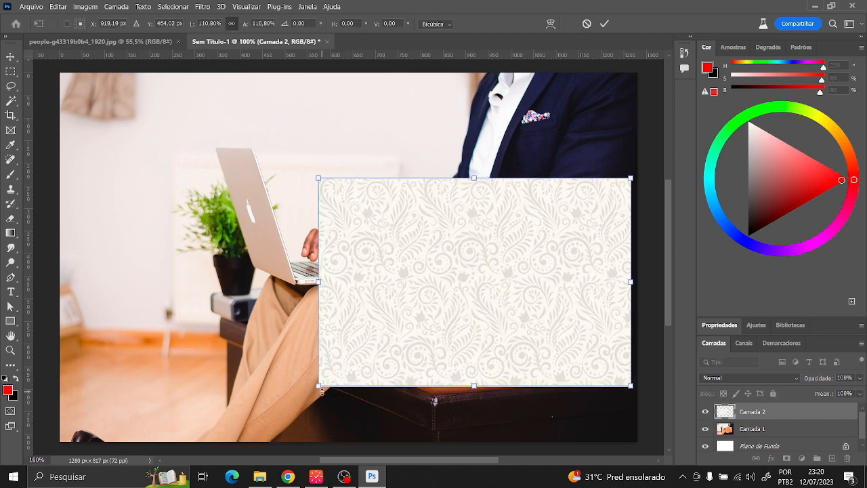
Step: Try the blend modes Escurecer, Multiplicação and Superexposição de Cores in turn on the pattern layer Camada 2
click(721, 378)
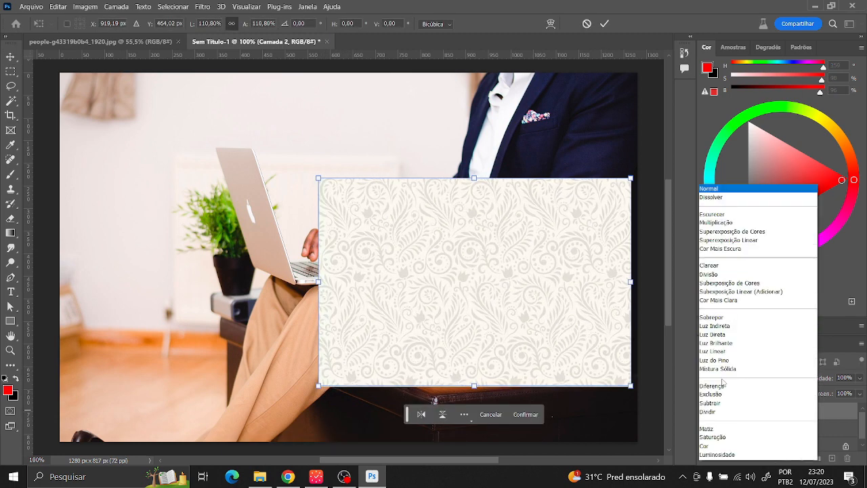
click(732, 215)
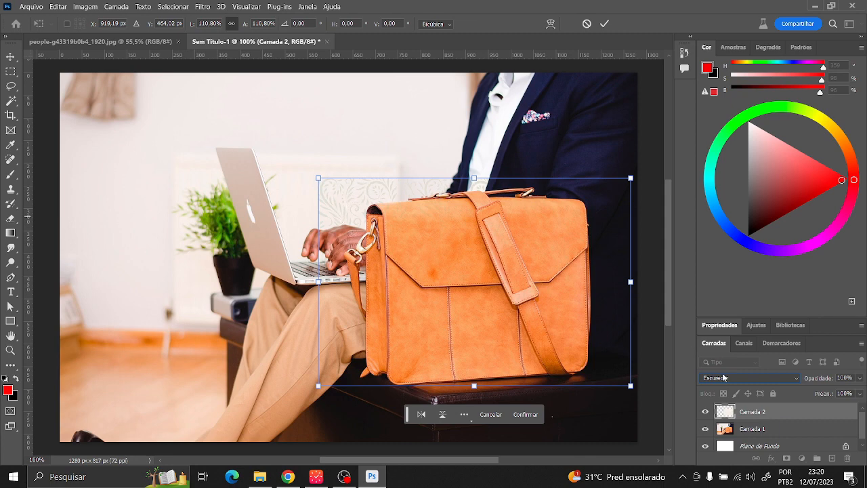
click(724, 377)
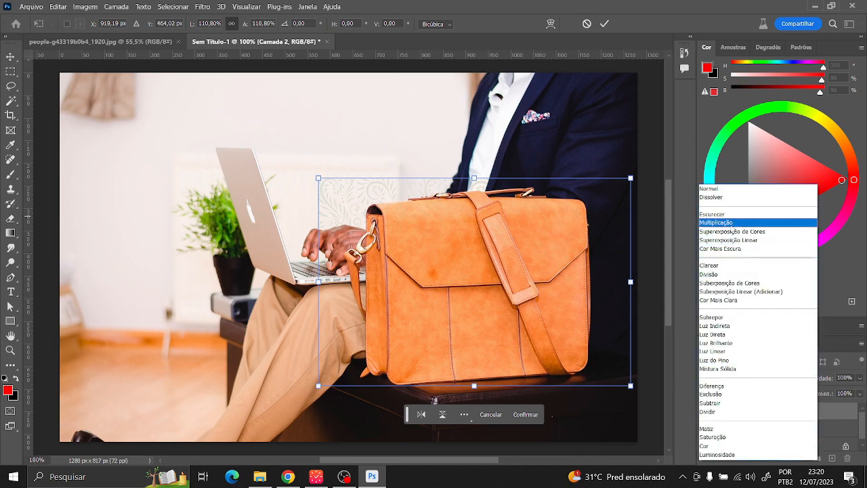
click(730, 222)
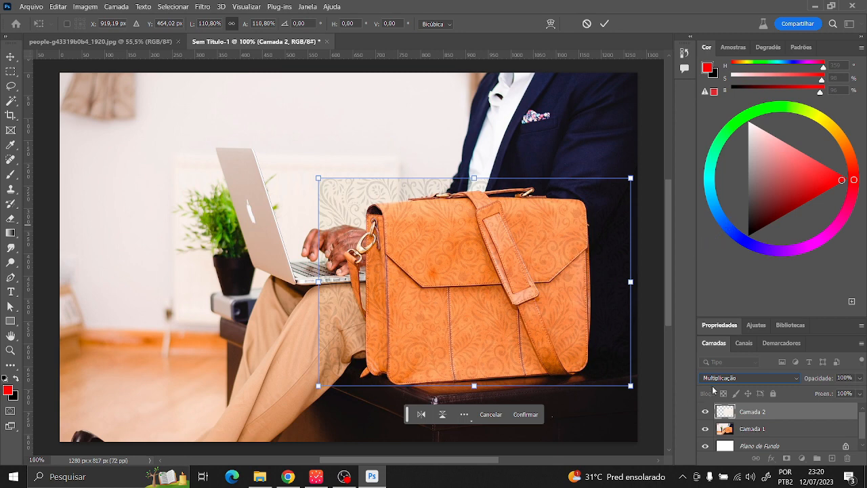
click(715, 379)
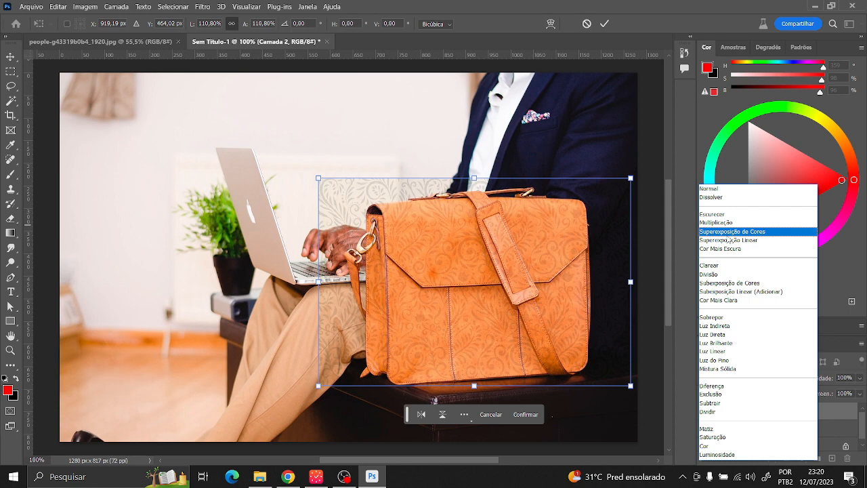
click(722, 234)
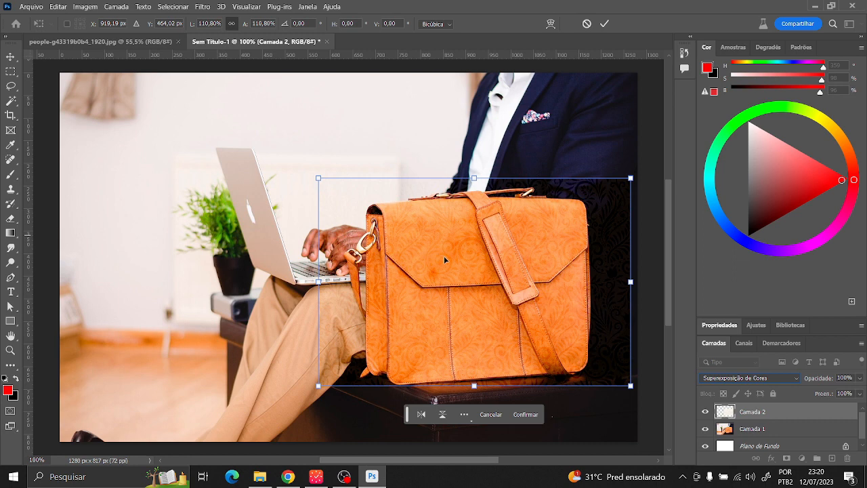
Step: Try the blend modes Superexposição Linear, Cor Mais Escura and Multiplicação in turn on the pattern layer Camada 2
click(730, 377)
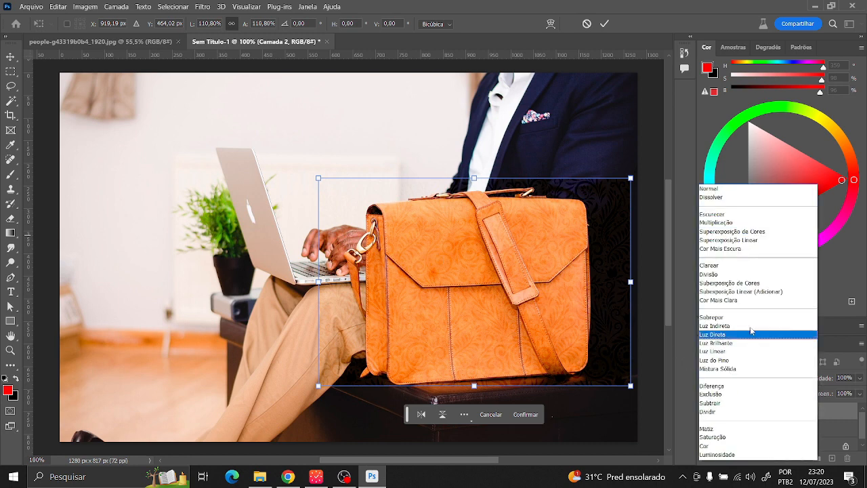
click(720, 241)
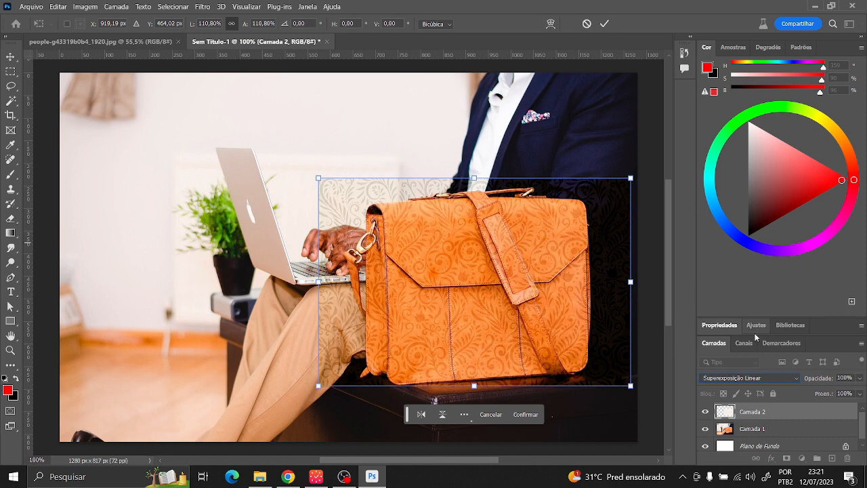
click(735, 378)
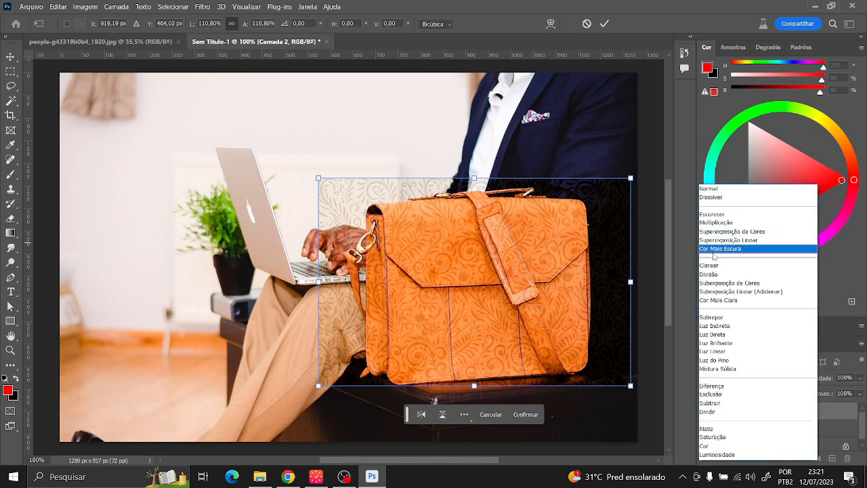
click(713, 248)
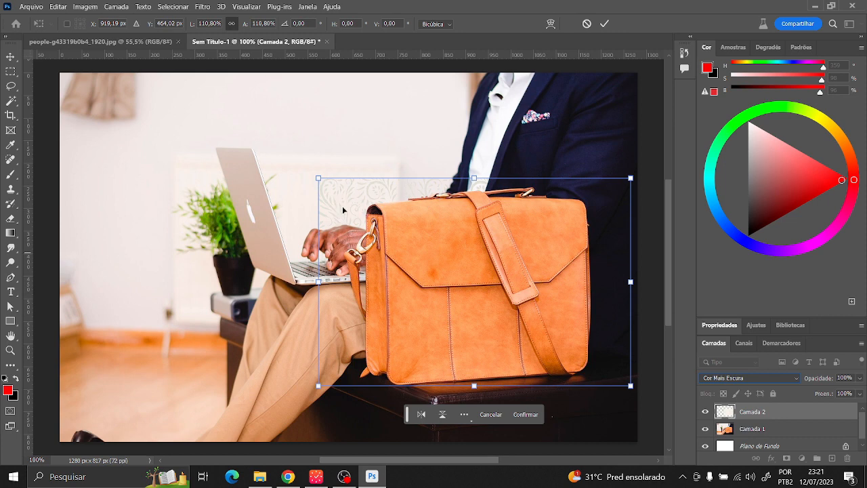
click(734, 381)
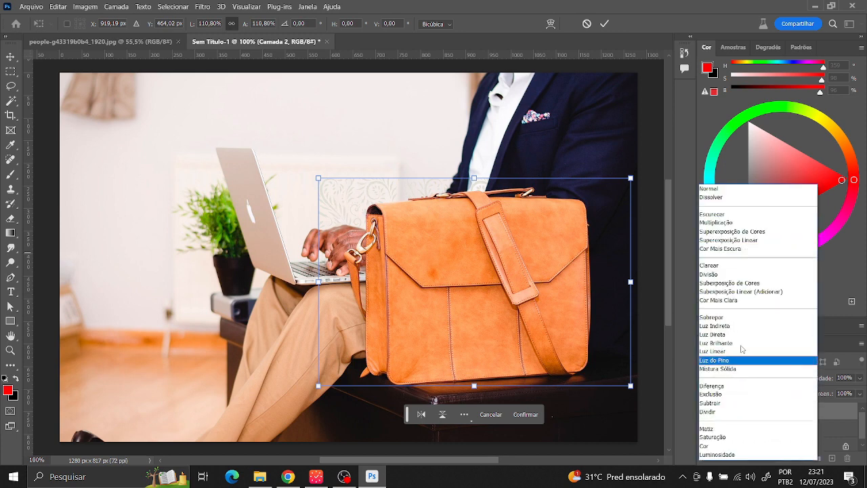
click(723, 224)
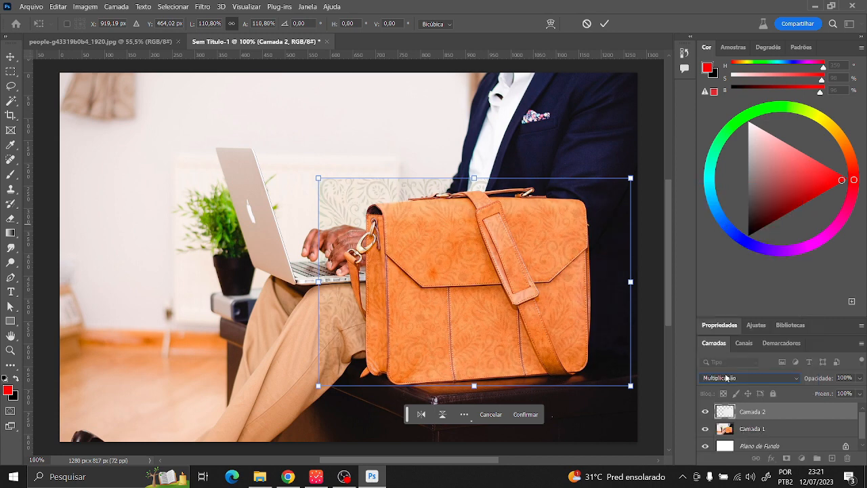
Step: Set the pattern layer's blend mode to Superexposição de Cores and hide Camada 2
click(722, 377)
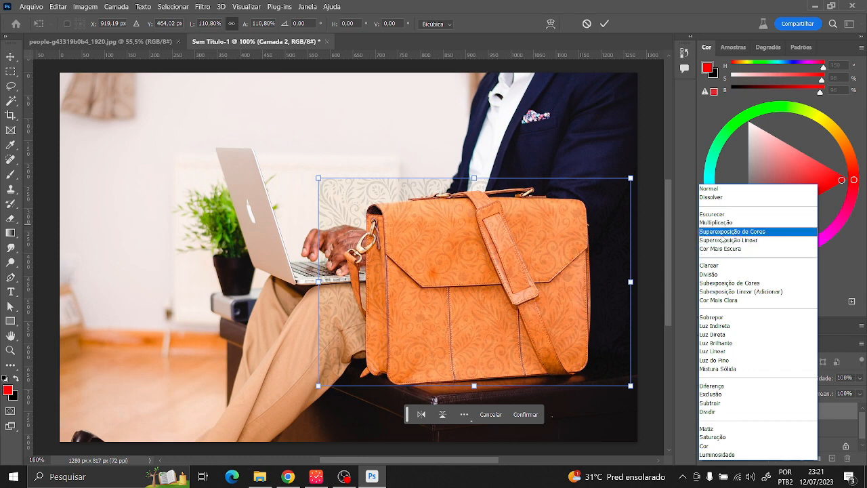
click(726, 232)
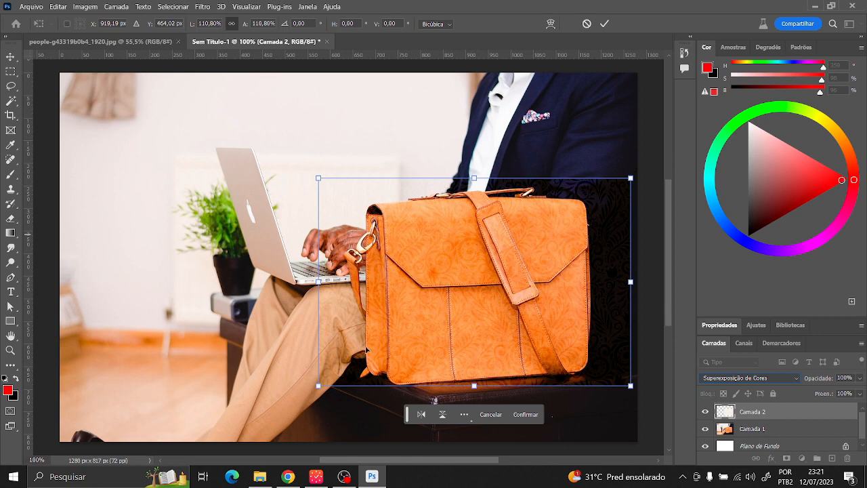
click(704, 413)
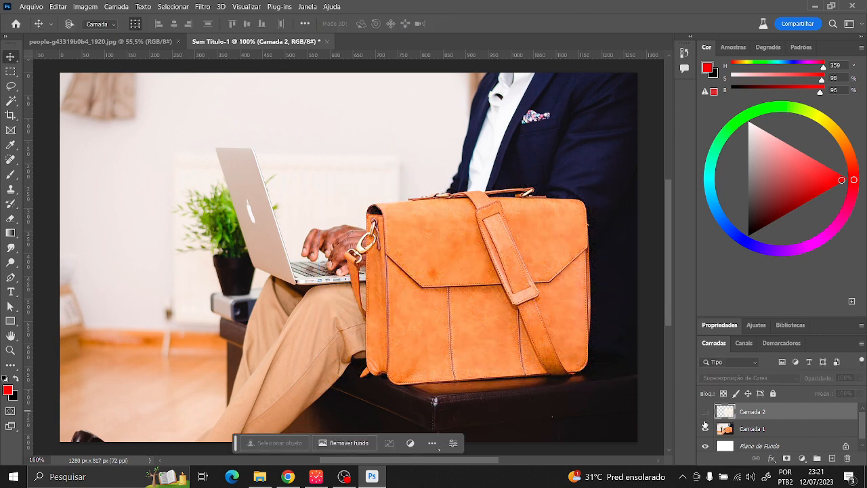
Step: Select the orange bag on Camada 1 with the Quick Selection tool
click(724, 428)
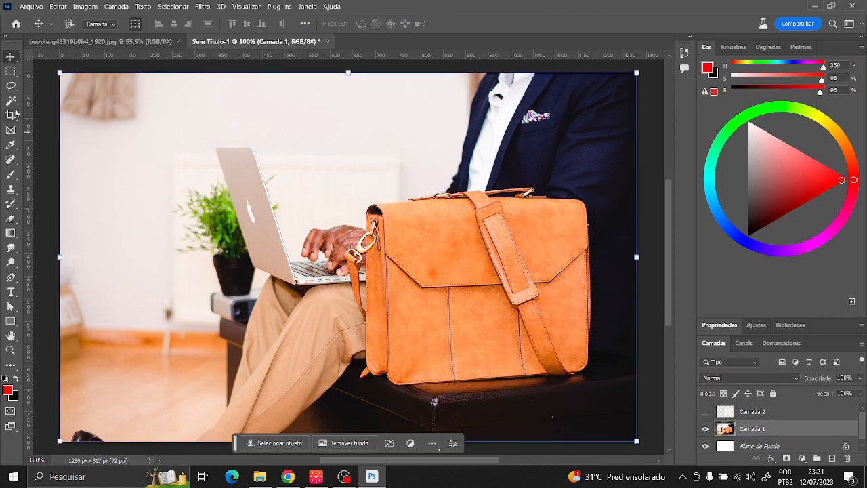
drag(11, 101, 53, 113)
click(53, 111)
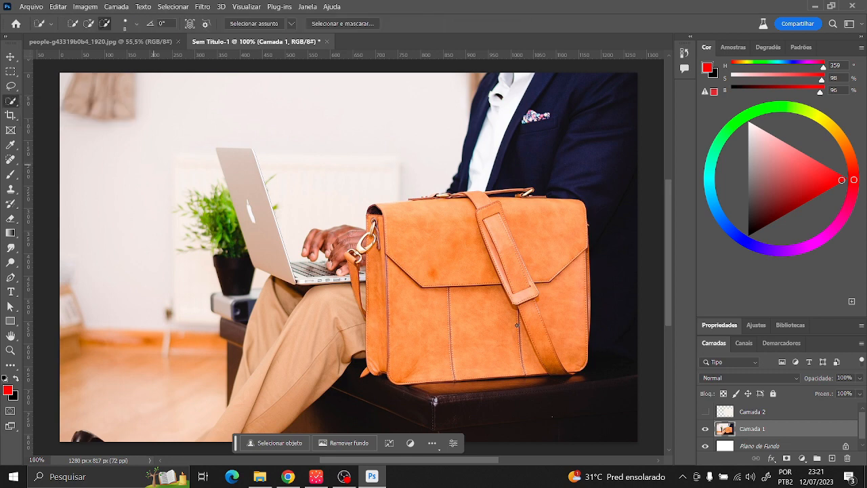
mouse_move(537, 329)
mouse_down()
mouse_move(522, 288)
mouse_move(424, 332)
mouse_move(382, 319)
mouse_move(376, 244)
mouse_move(583, 304)
mouse_up()
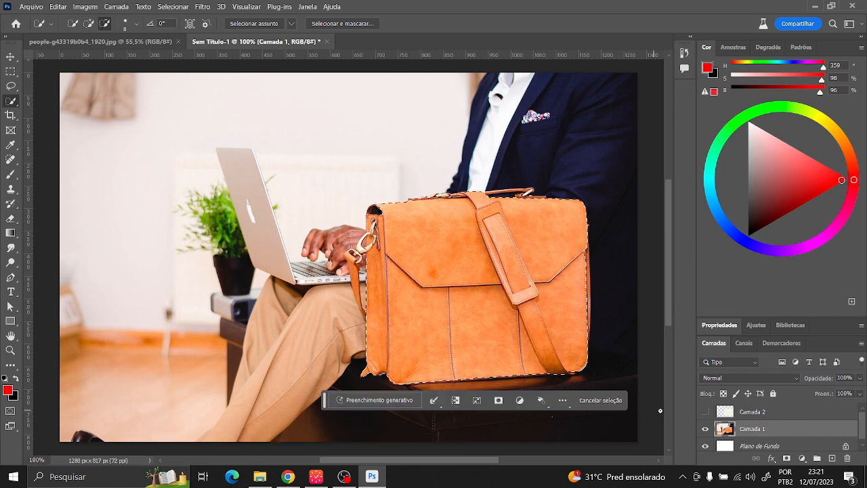
Step: Show the pattern layer Camada 2 again and add a layer mask to it from the bag selection
click(704, 411)
click(725, 413)
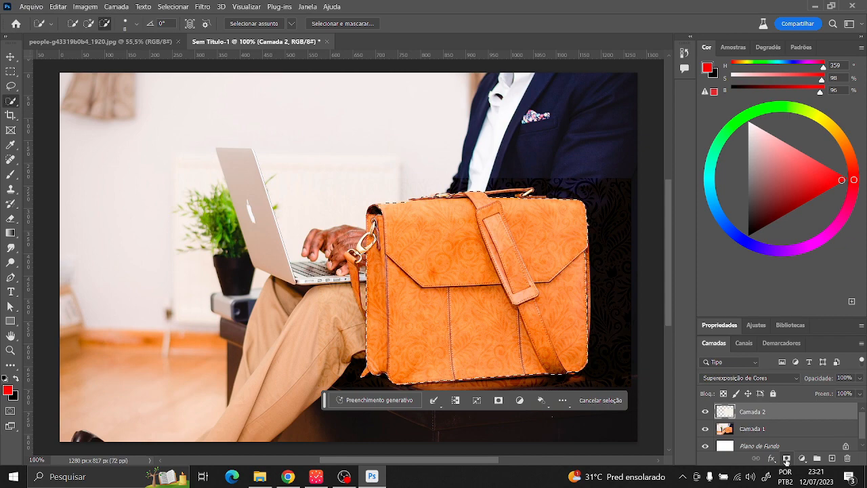
click(785, 459)
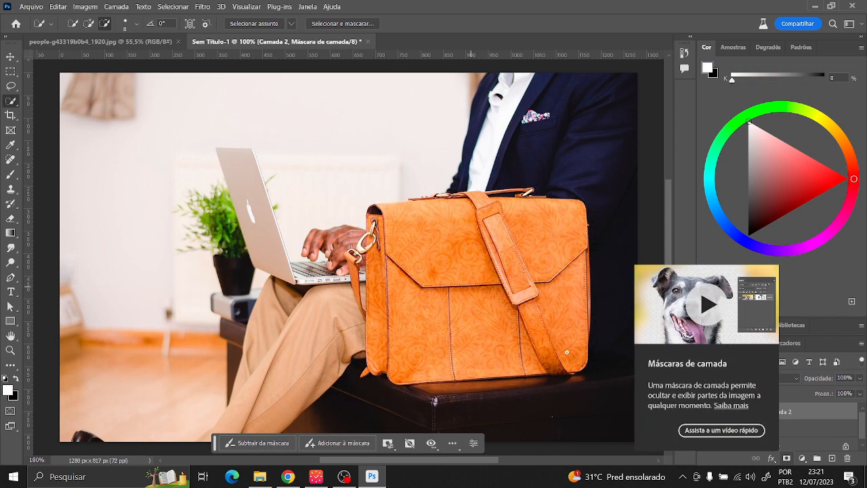
scroll(423, 237, up, 5)
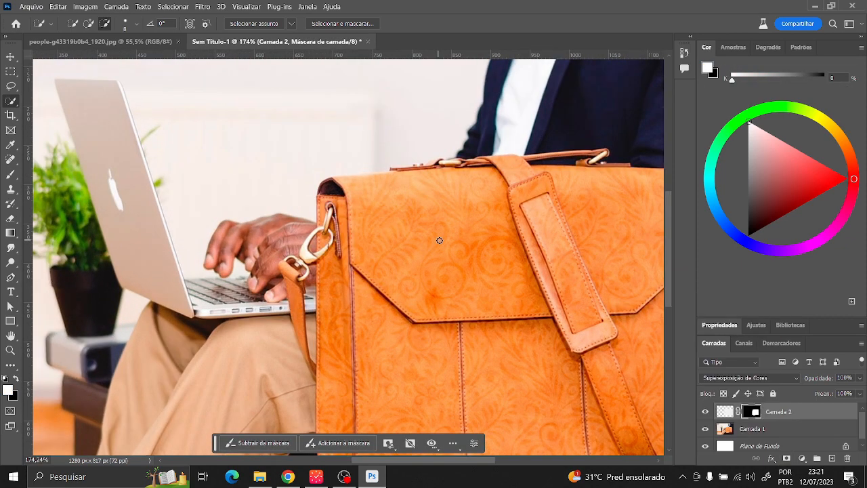
scroll(459, 256, down, 2)
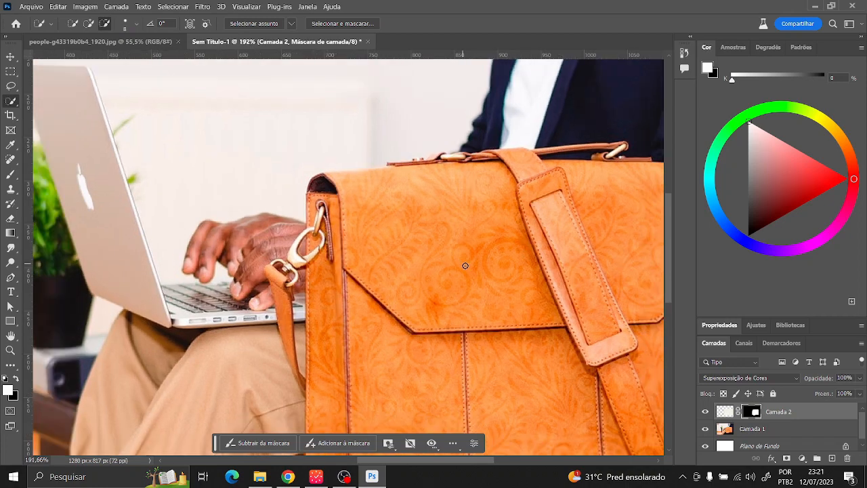
scroll(623, 304, up, 2)
scroll(623, 304, down, 1)
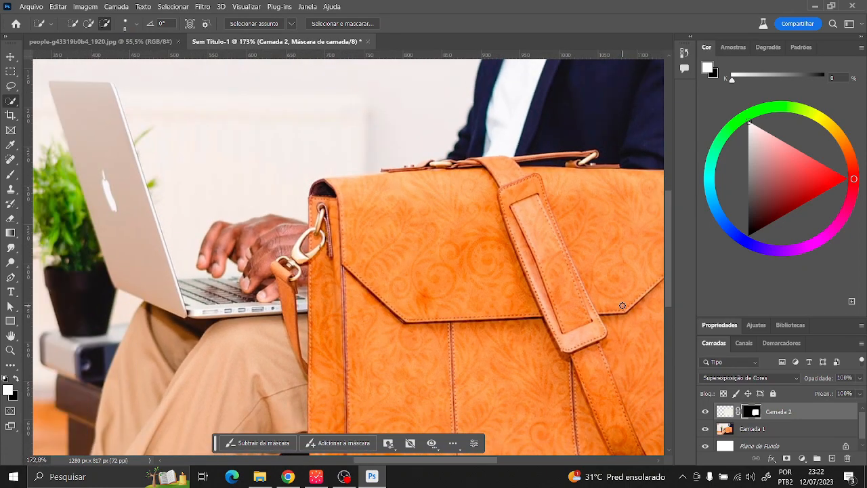
Step: Rename the masked pattern layer Camada 2 as "Bolsa" and the photo layer Camada 1 as "foto"
double_click(779, 411)
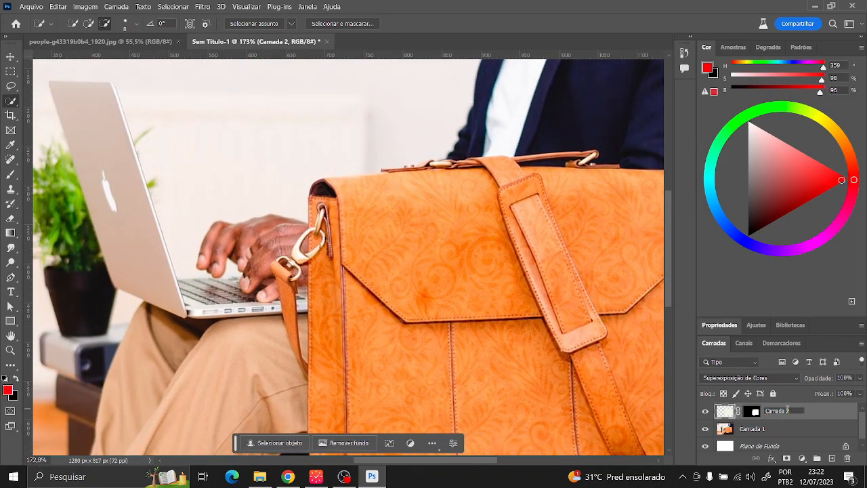
text(Bolsa)
key(Return)
double_click(757, 428)
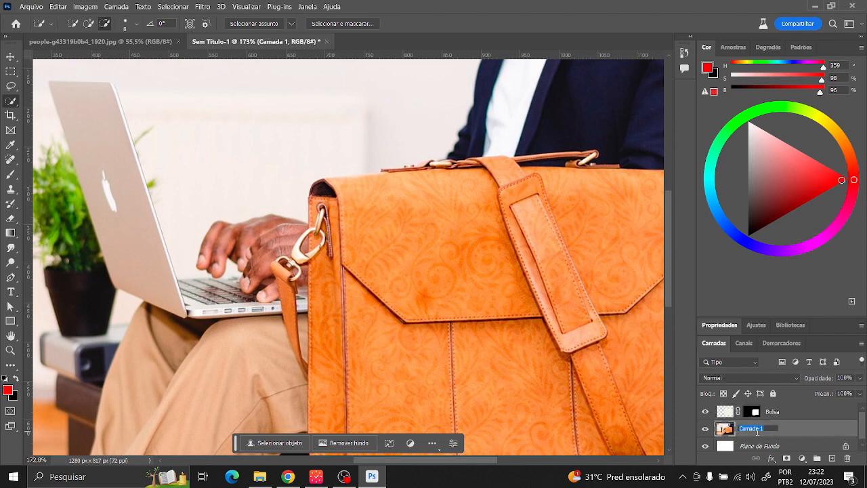
text(foto)
key(Return)
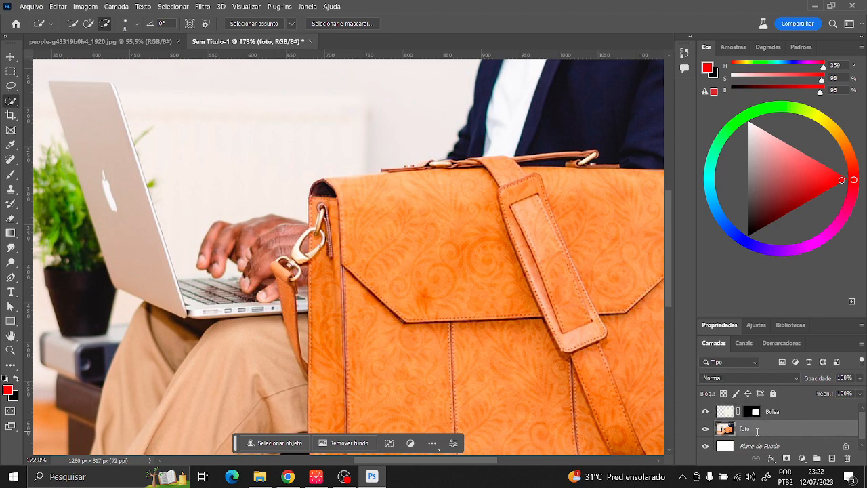
Step: Hide and show the Bolsa layer to compare the bag with and without the floral pattern
scroll(616, 322, down, 4)
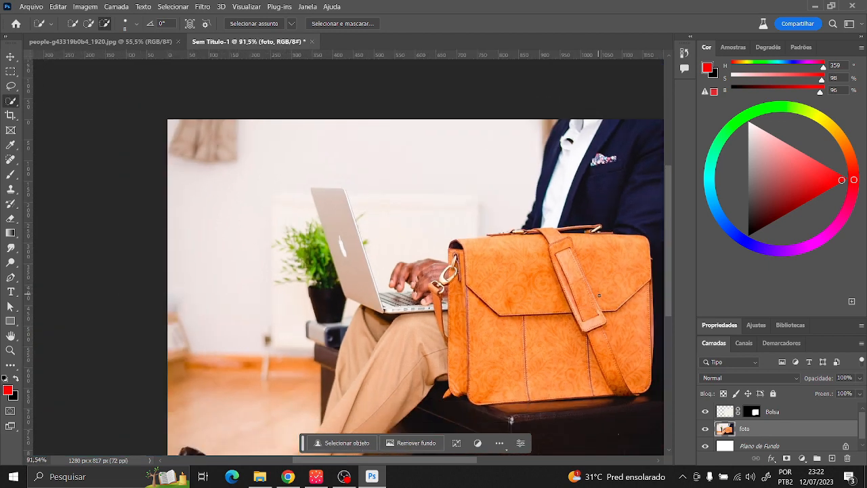
click(705, 411)
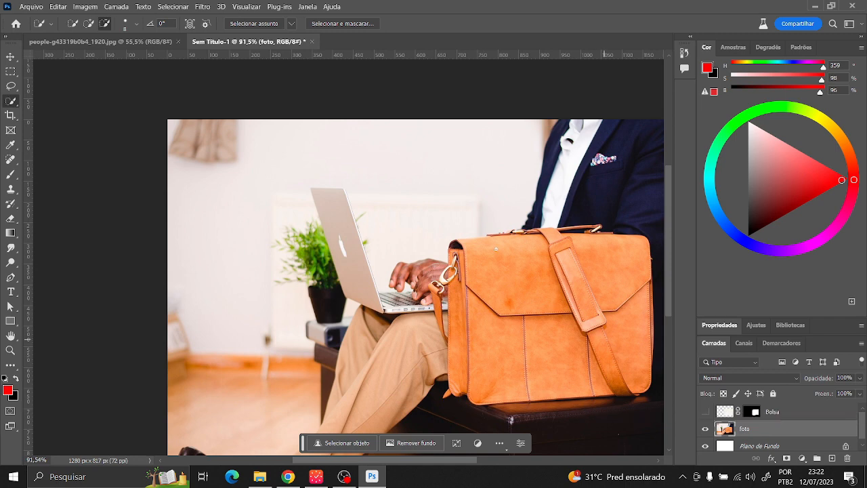
click(705, 412)
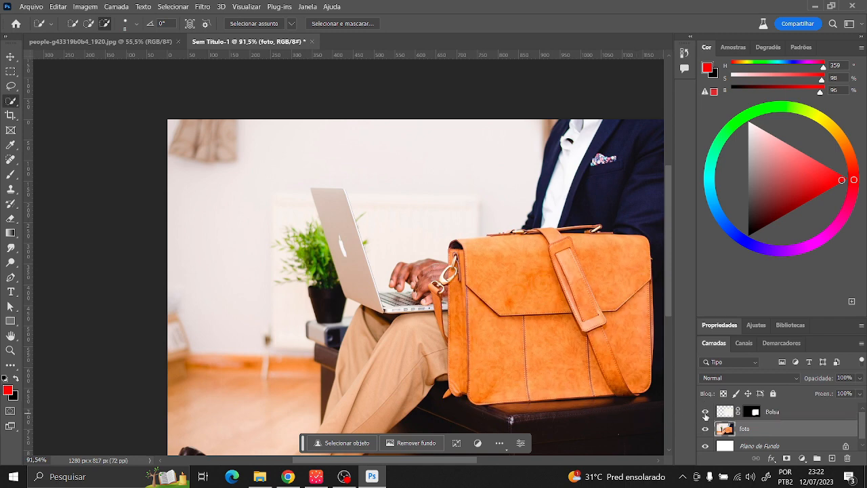
scroll(649, 301, up, 5)
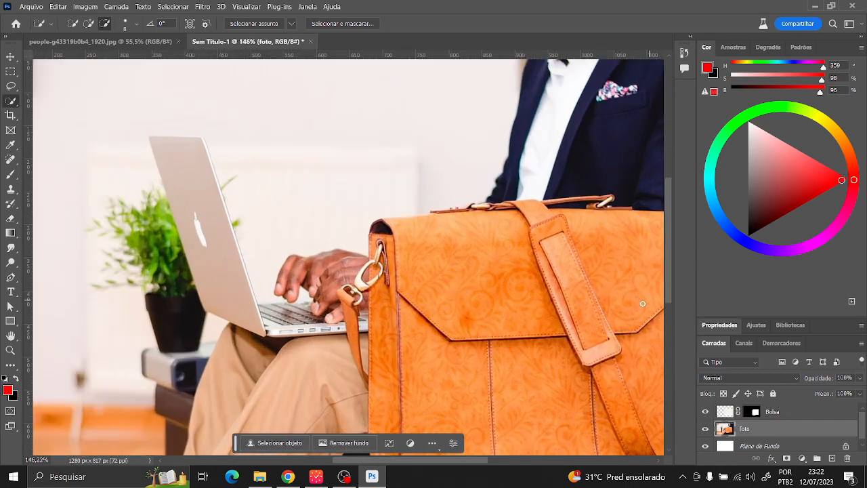
scroll(641, 304, down, 5)
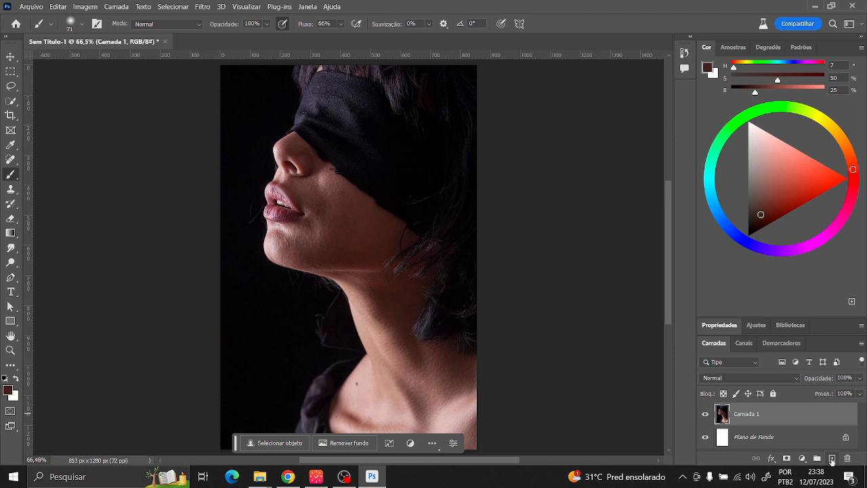
Step: Add a new layer above the portrait photo layer Camada 1 and try to rename it "sombra"
click(831, 458)
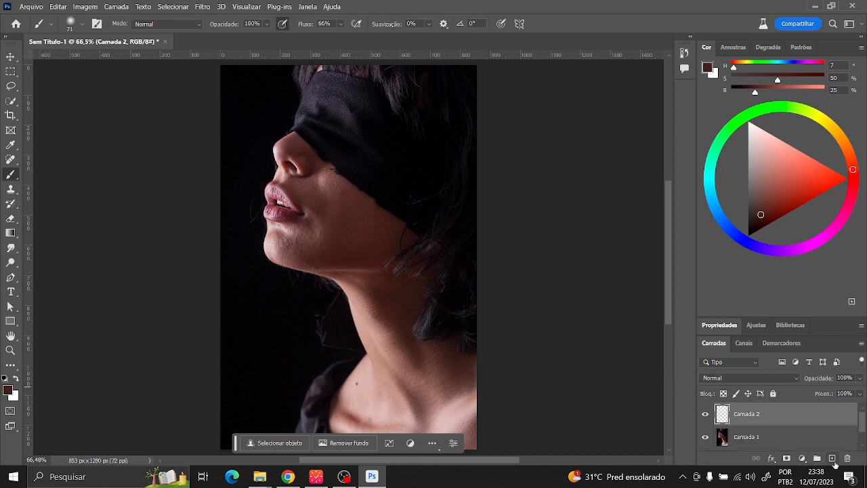
double_click(754, 416)
text(sombr)
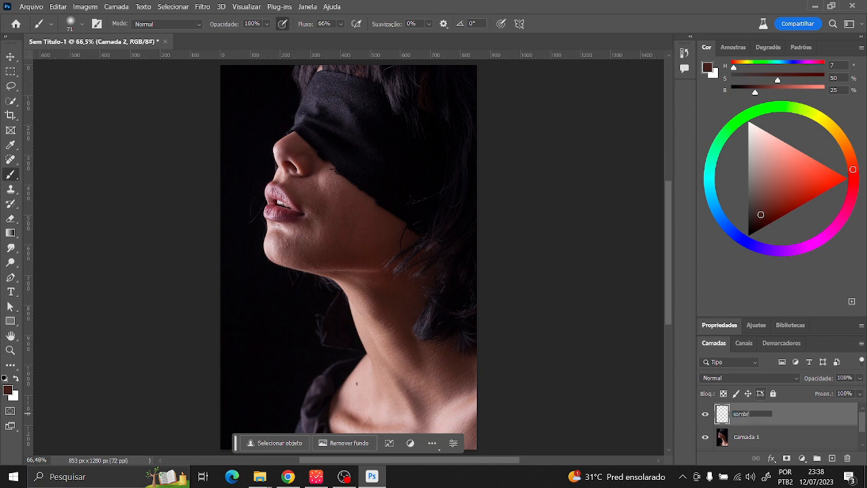
text(a)
key(Escape)
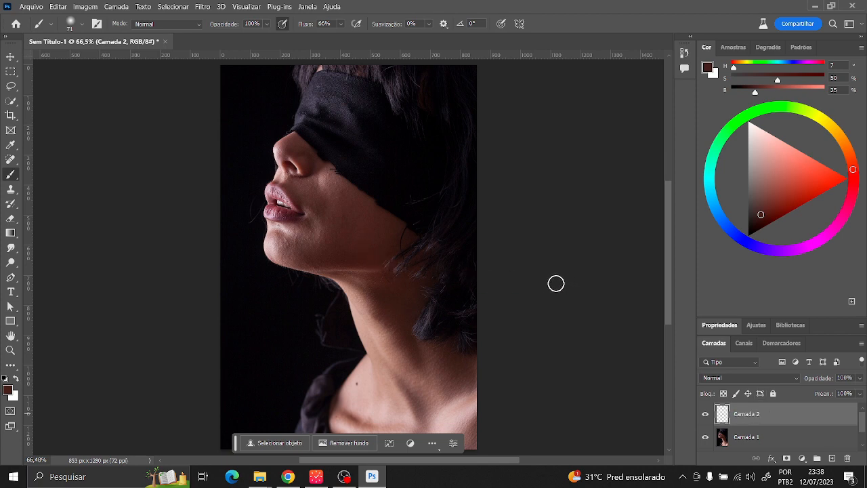
Step: Set the blend mode of the new layer Camada 2 to Multiplicação
click(725, 381)
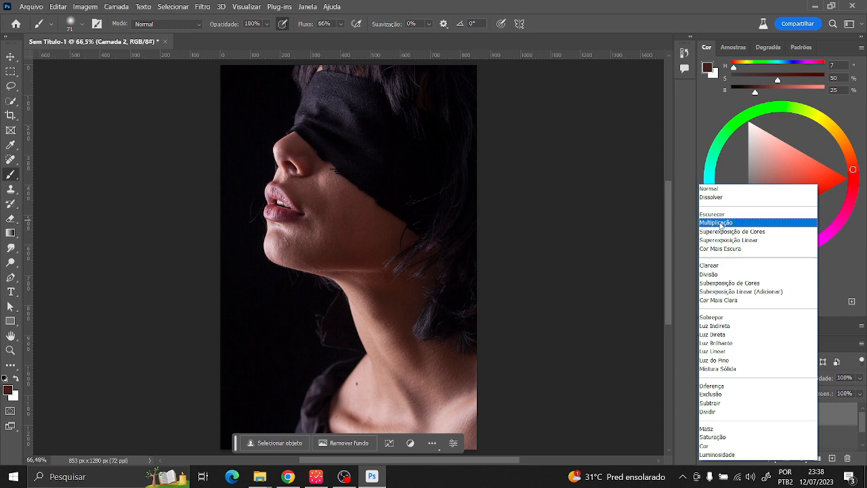
click(718, 224)
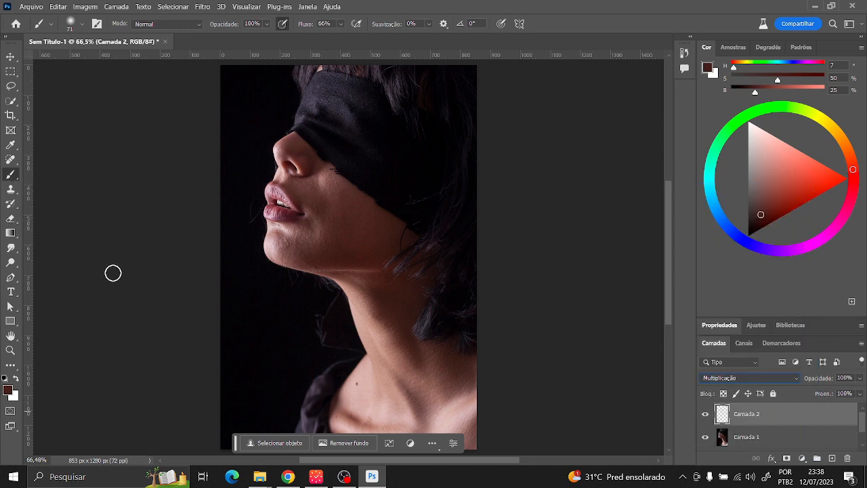
Step: Reset the colours to default, sample the dark background, and adjust the foreground to dark blue with 37% saturation and 14% brightness
click(5, 377)
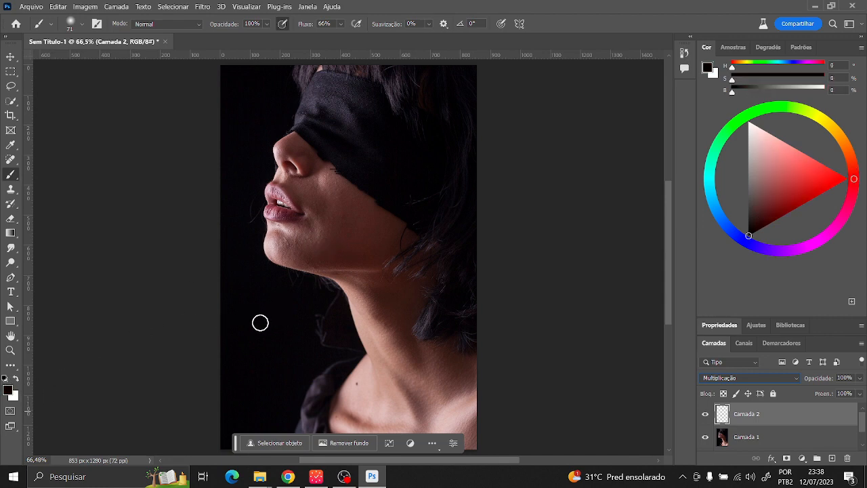
alt+click(252, 346)
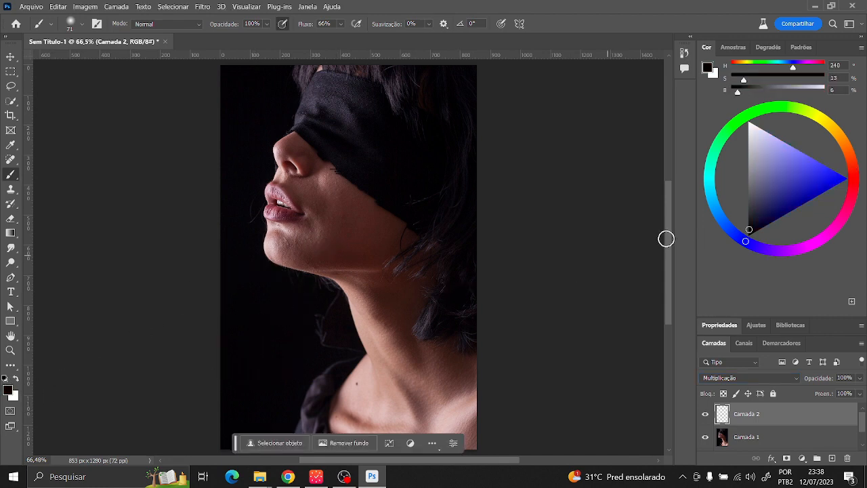
click(755, 232)
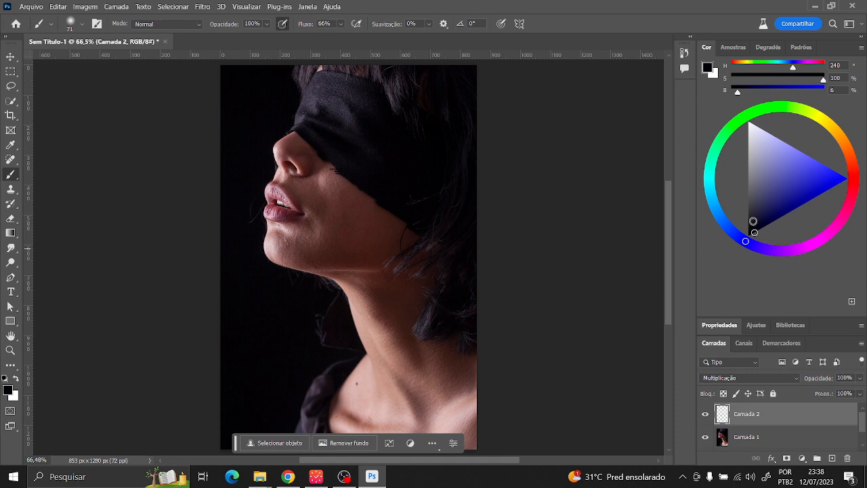
drag(753, 231, 753, 222)
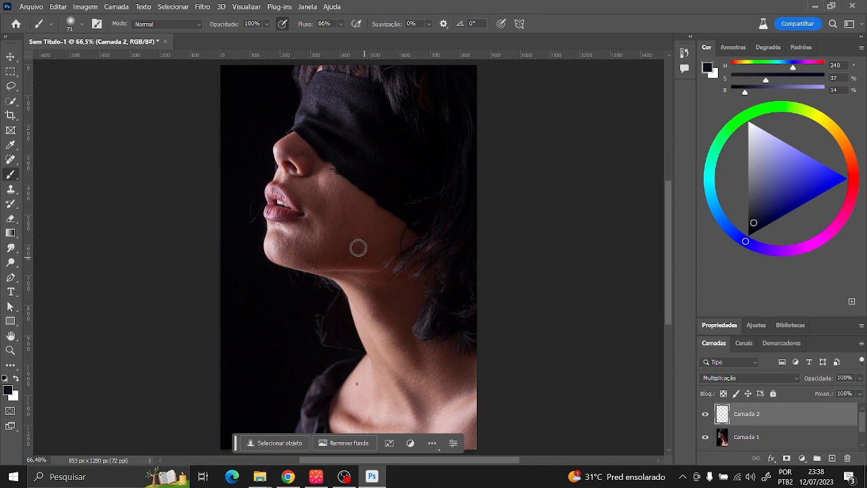
Step: Sample the dark skin tone on the shaded jaw as the brush colour and set the brush flow to 83%
key(ctrl+space)
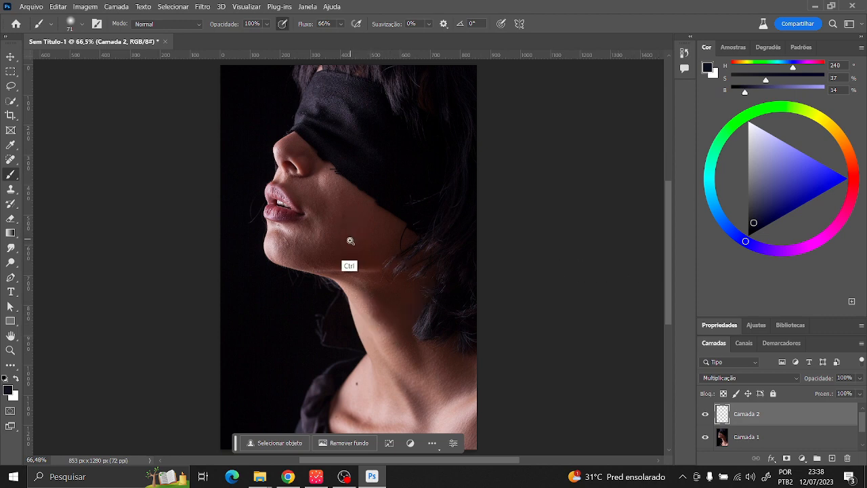
mouse_move(350, 240)
mouse_down()
mouse_move(402, 290)
mouse_move(391, 287)
mouse_up()
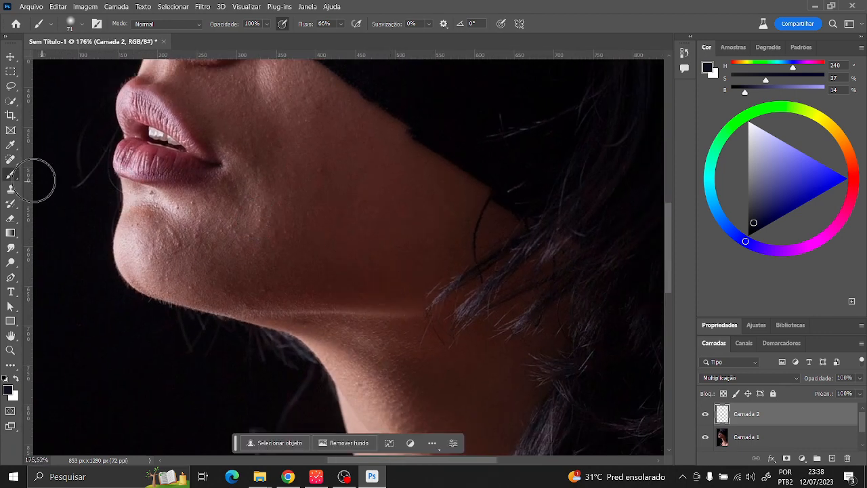
key(alt)
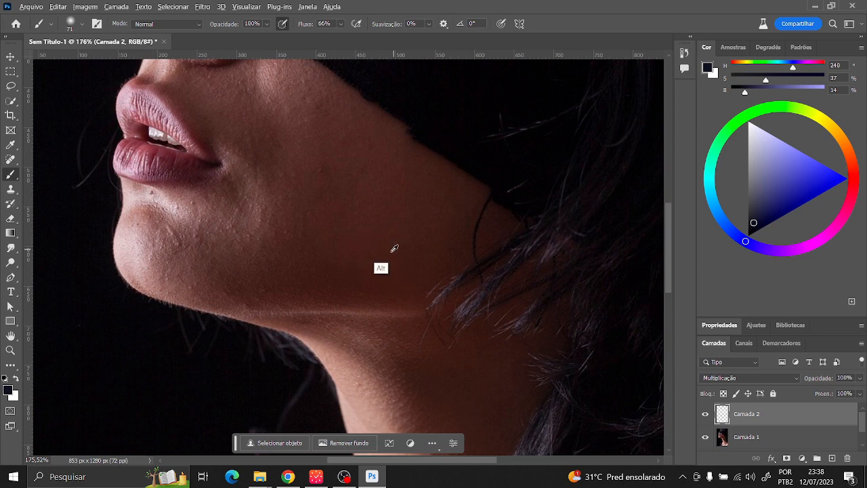
alt+click(364, 236)
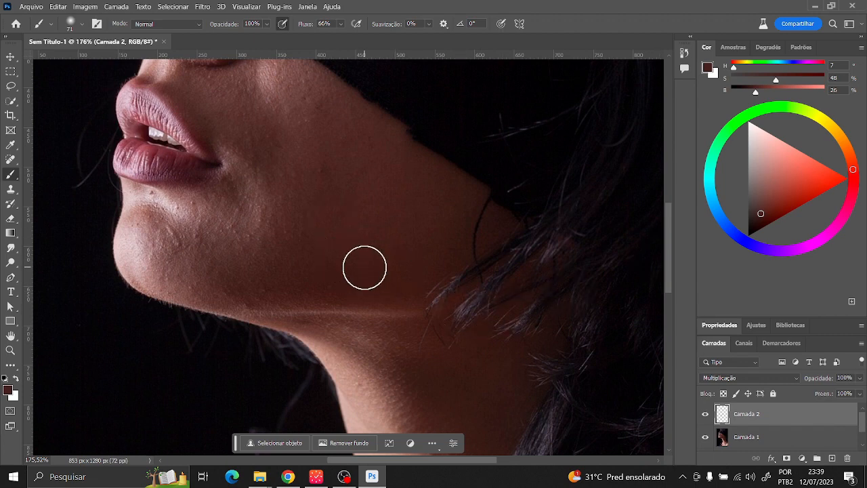
drag(304, 25, 379, 27)
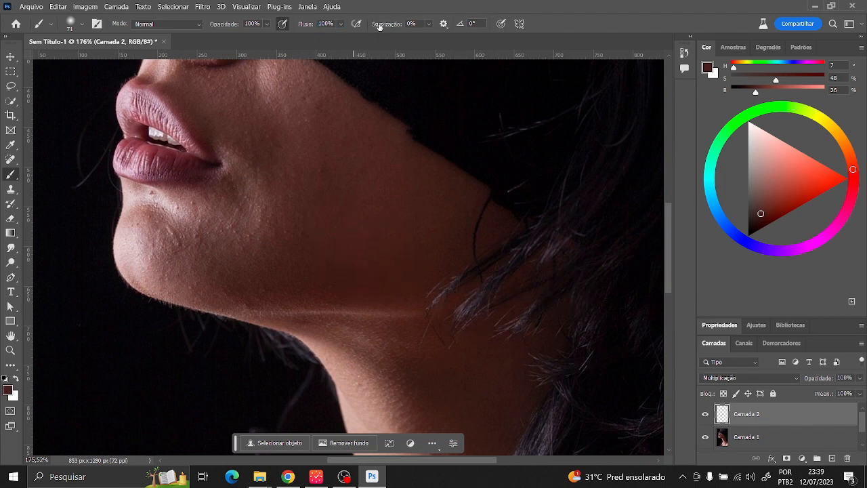
key(shift+3)
drag(306, 26, 356, 31)
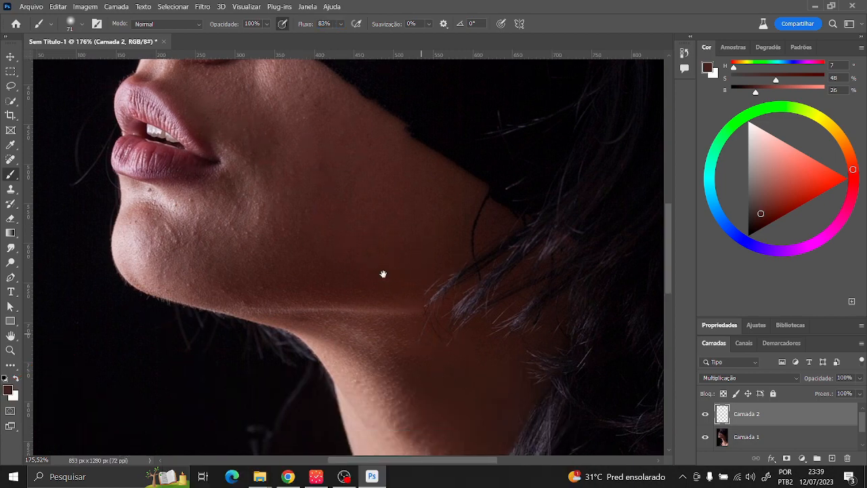
Step: Set the brush opacity to 69% for shading the neck and jaw
drag(383, 273, 316, 153)
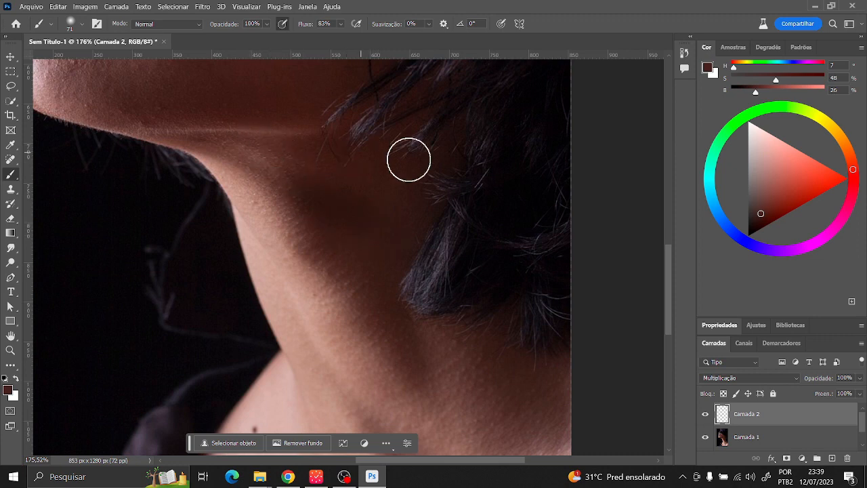
key(ctrl)
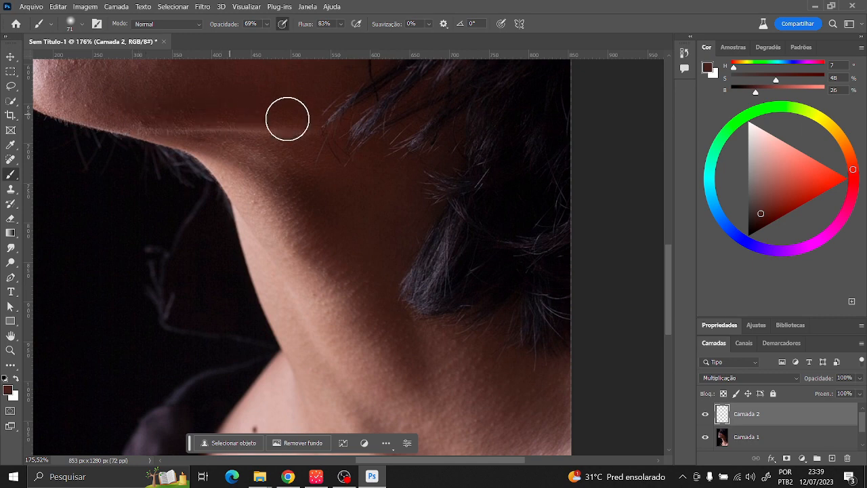
key(space)
drag(274, 159, 304, 313)
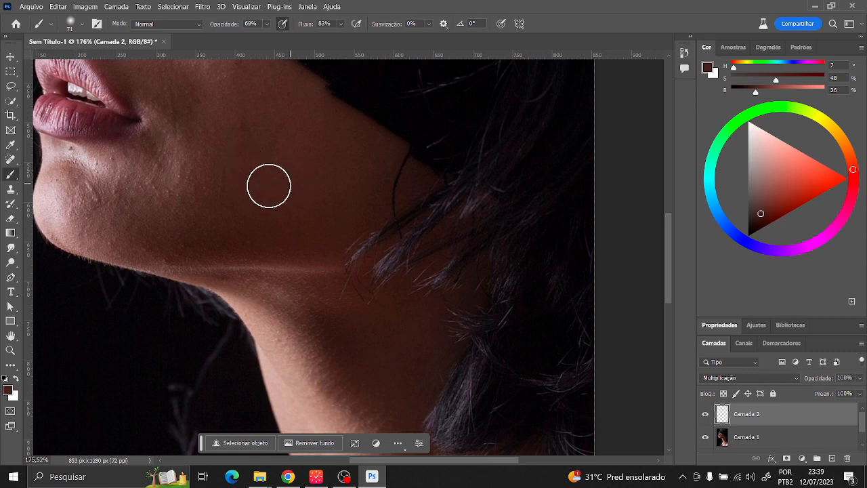
key(space)
drag(108, 325, 205, 359)
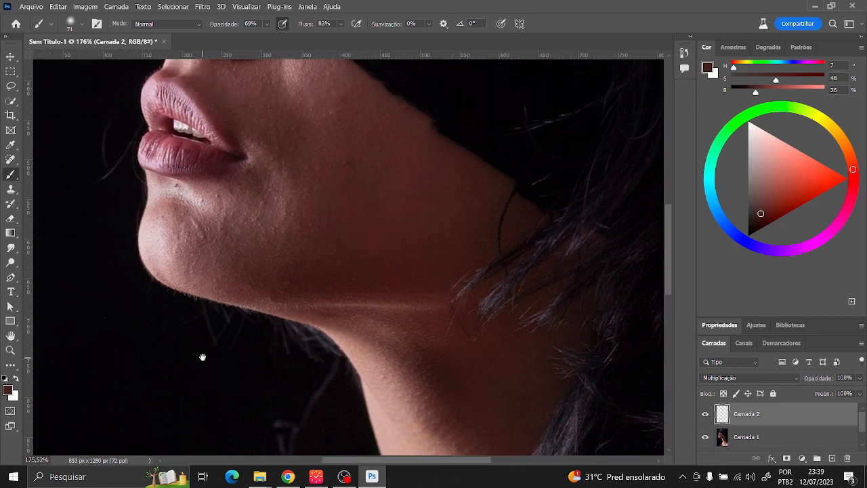
Step: Examine the brush tool variants and the general brush presets around Redondo macio - opacidade de pressão
right_click(14, 178)
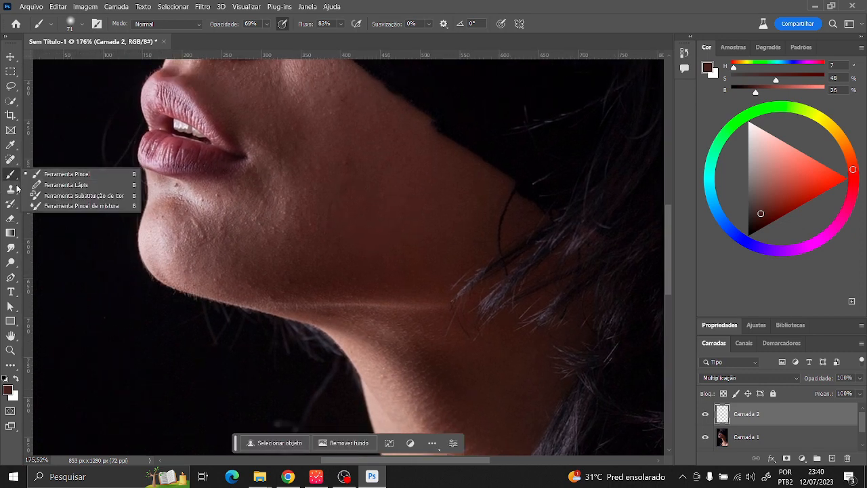
click(80, 27)
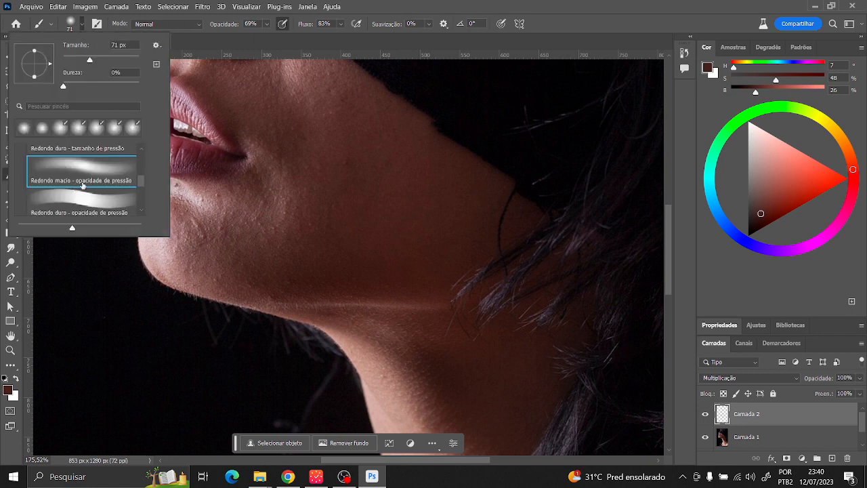
scroll(142, 193, up, 10)
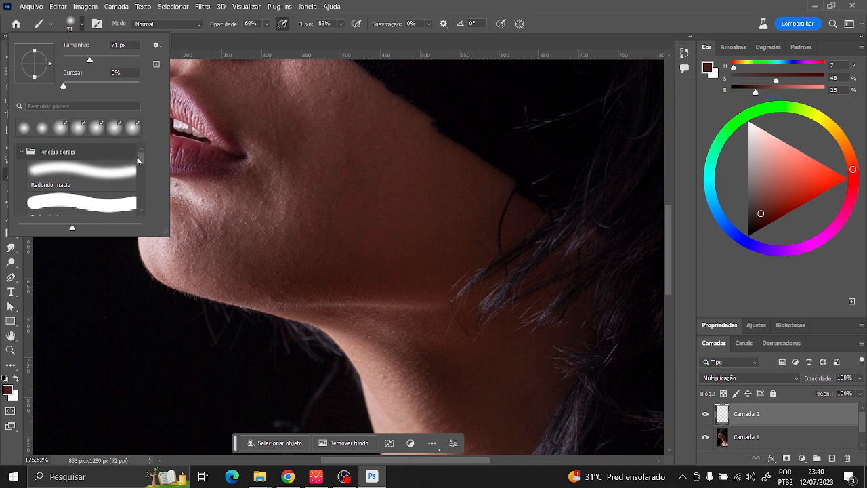
scroll(141, 155, down, 5)
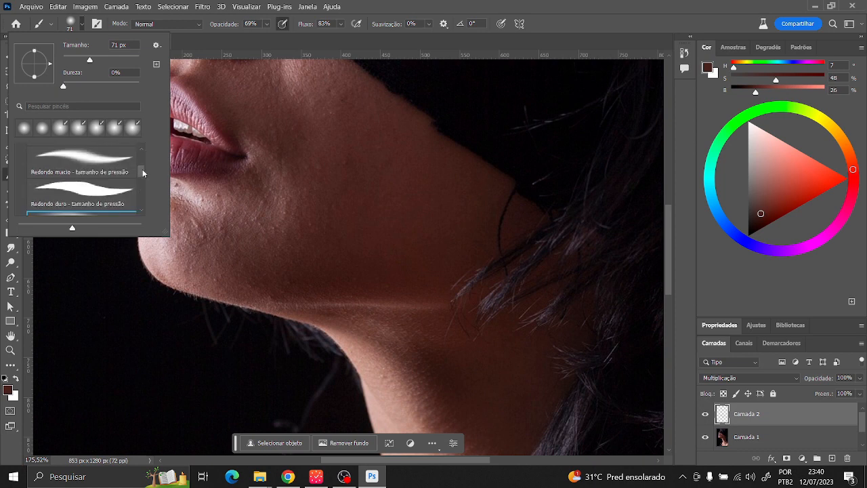
click(227, 132)
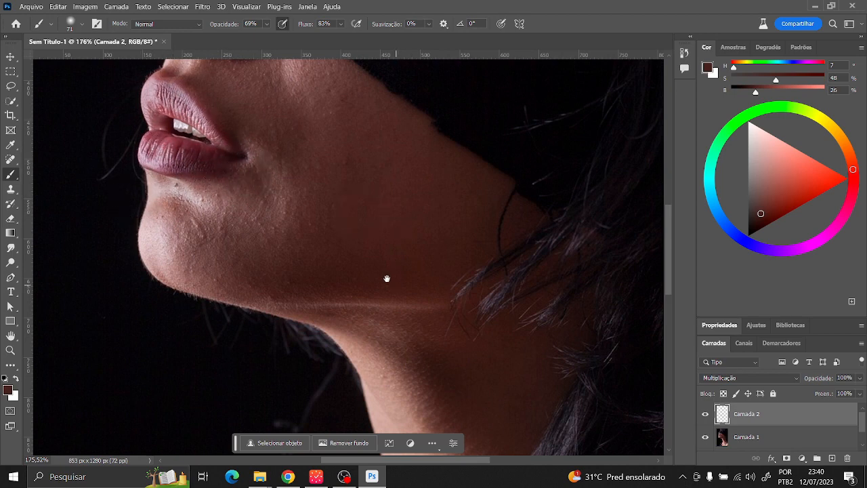
Step: Paint soft shadow strokes along the collarbone and the edge of the shoulder on the Multiplicação layer
drag(386, 278, 304, 180)
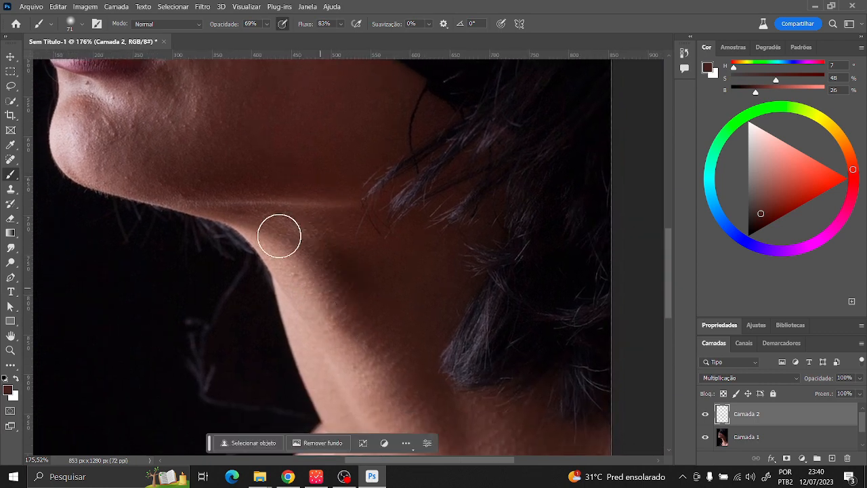
drag(409, 292, 296, 149)
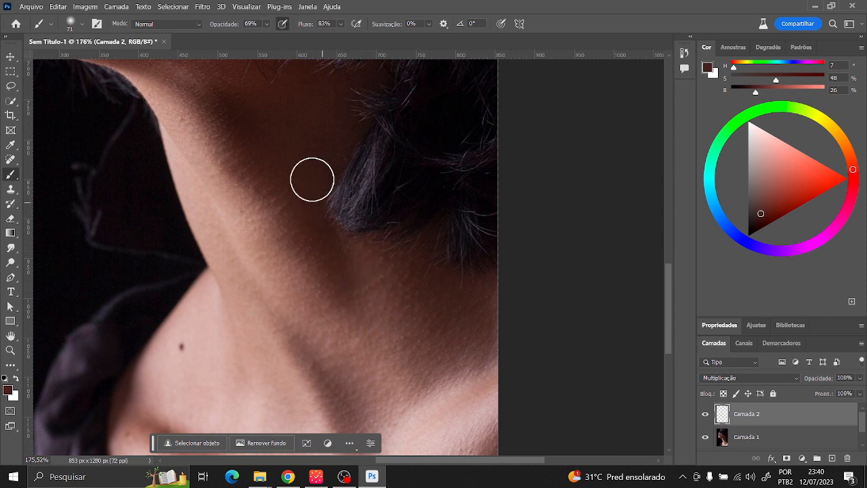
drag(371, 347, 298, 246)
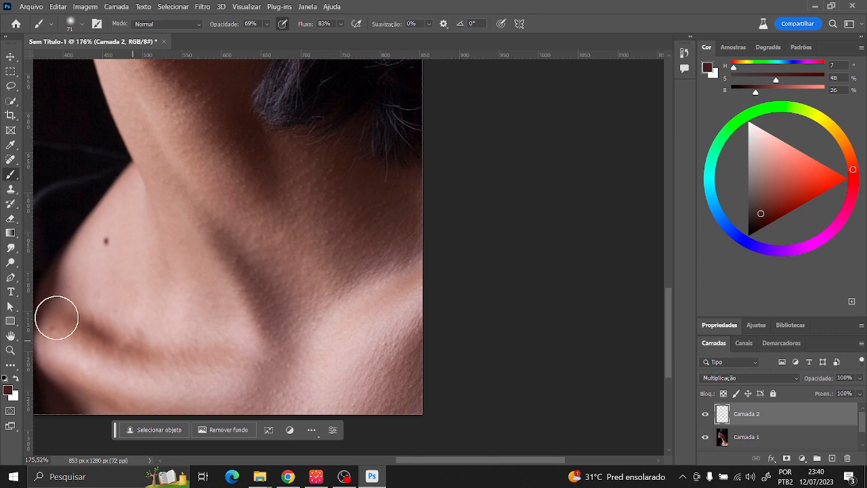
drag(88, 333, 144, 346)
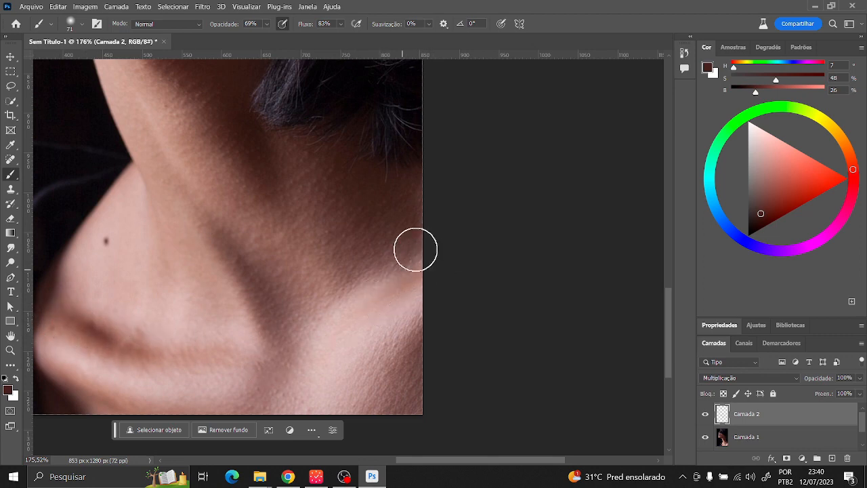
drag(418, 247, 346, 302)
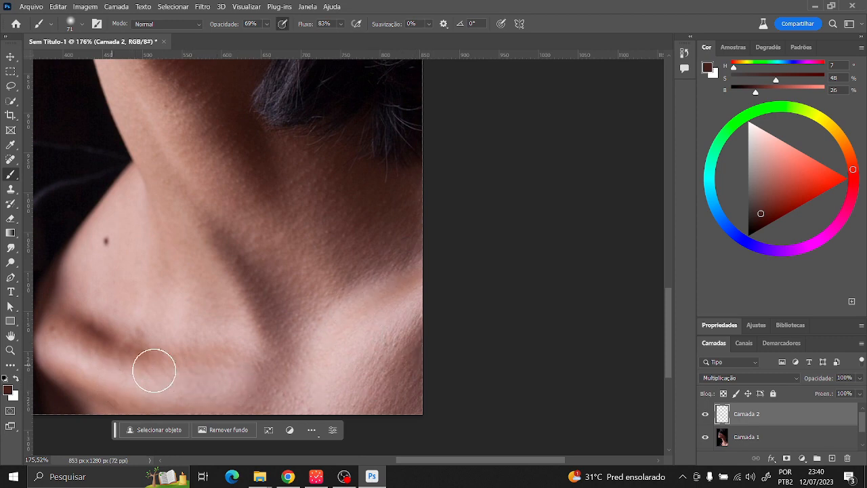
Step: Try shading the skin below the collarbone, and undo the last two brush strokes
mouse_move(248, 372)
mouse_down()
mouse_move(199, 386)
mouse_move(78, 370)
mouse_move(72, 350)
mouse_up()
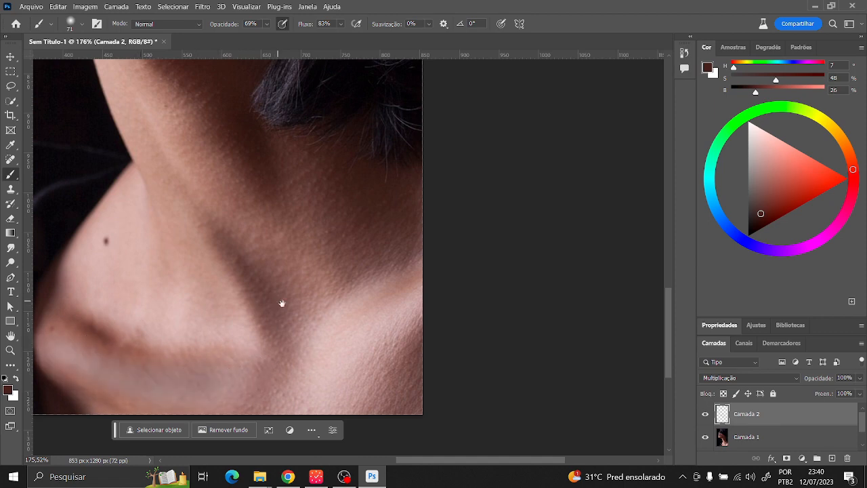
mouse_move(282, 303)
mouse_down()
mouse_move(309, 319)
mouse_move(321, 284)
mouse_up()
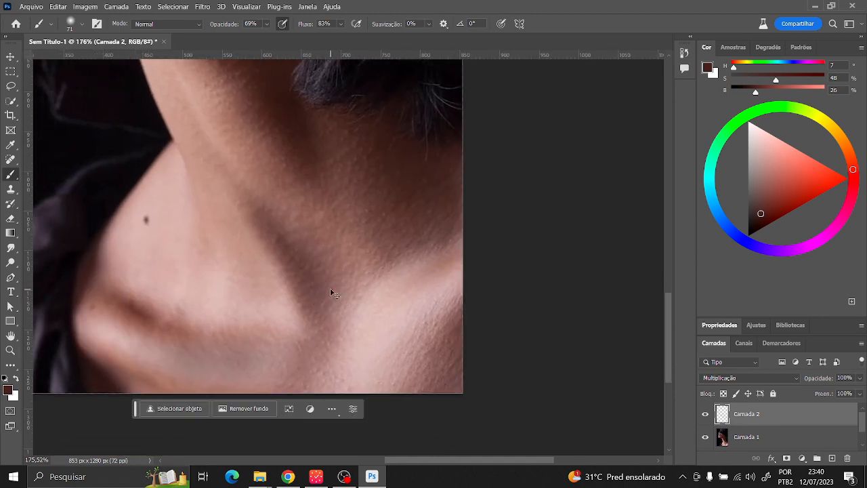
key(ctrl+z)
key(ctrl+z)
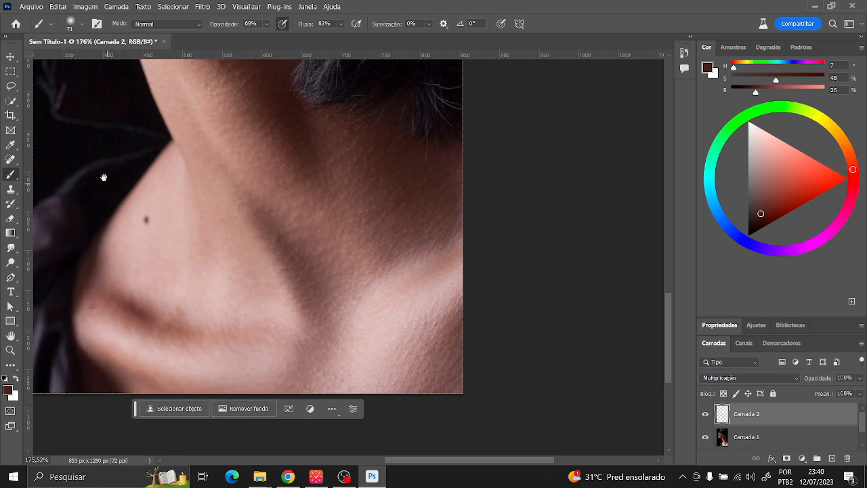
Step: Sample the dark tone of the hair beside the face as the new brush colour
drag(100, 198, 89, 280)
drag(162, 283, 135, 296)
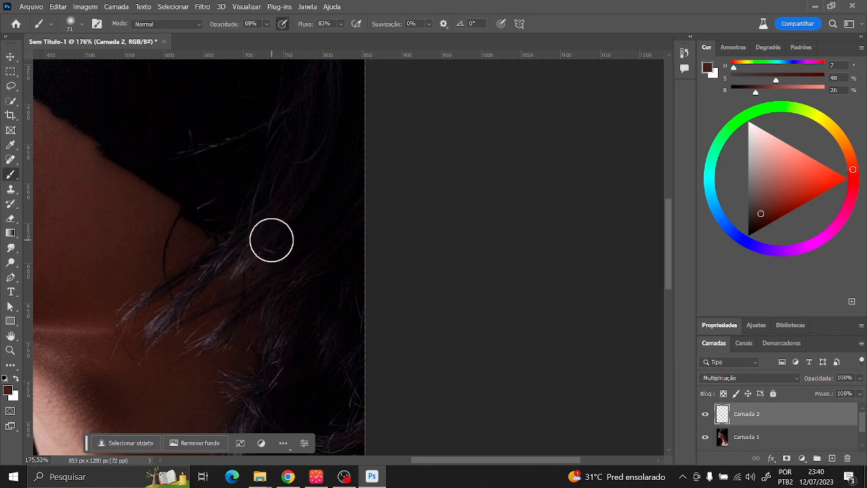
key(alt)
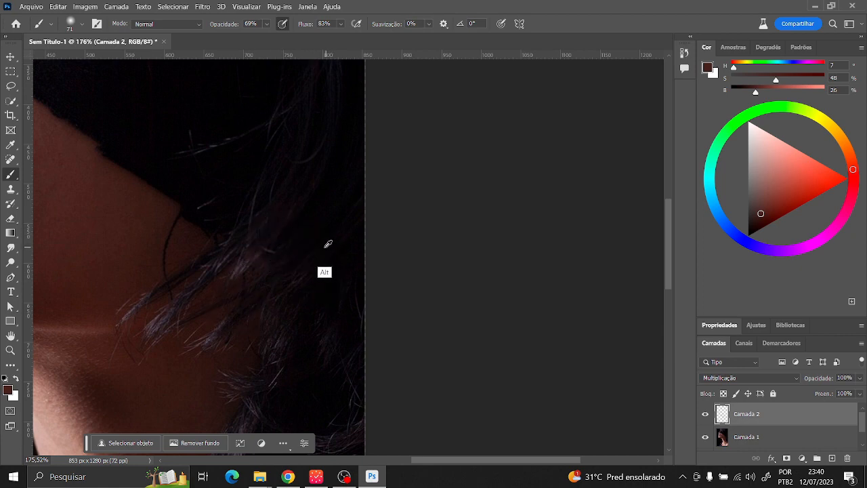
alt+click(328, 244)
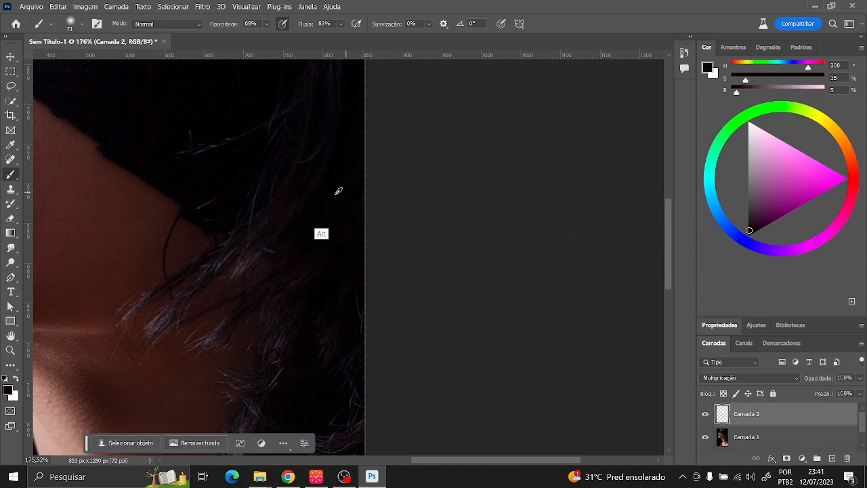
Step: Sample the dark tone of the blindfold near the nose and shift the brush colour to hue 270, saturation 56% and brightness 14%
alt+click(195, 283)
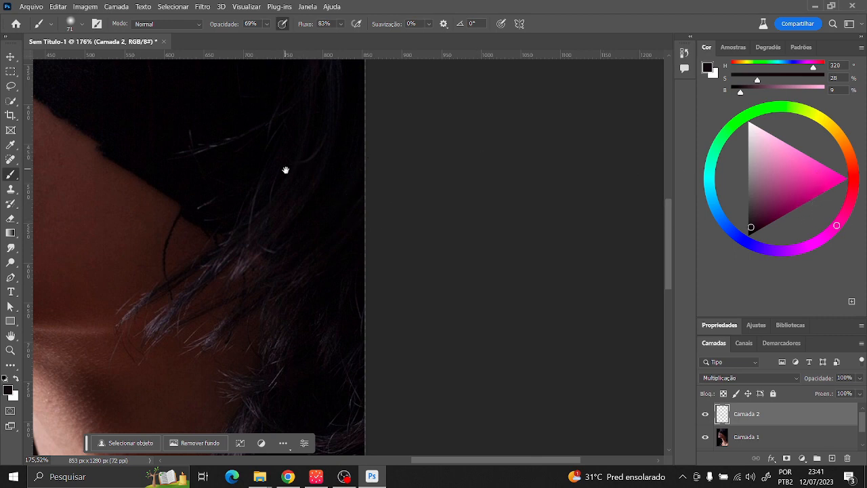
drag(194, 131, 304, 352)
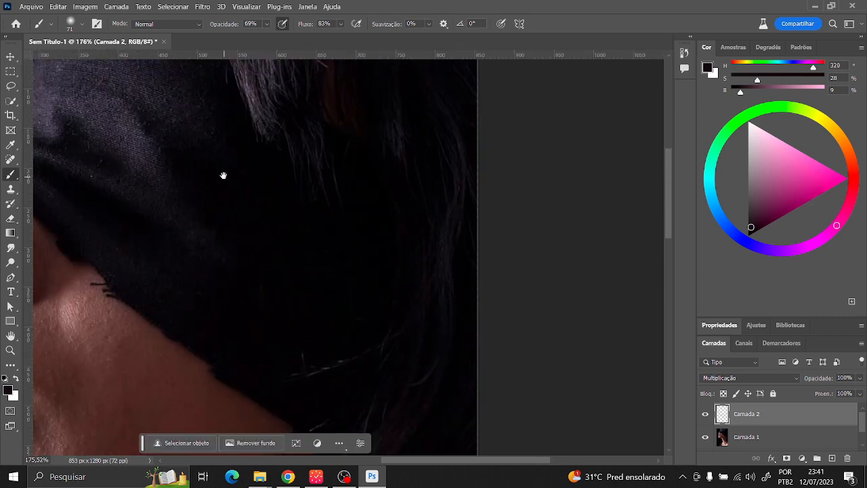
drag(225, 176, 205, 373)
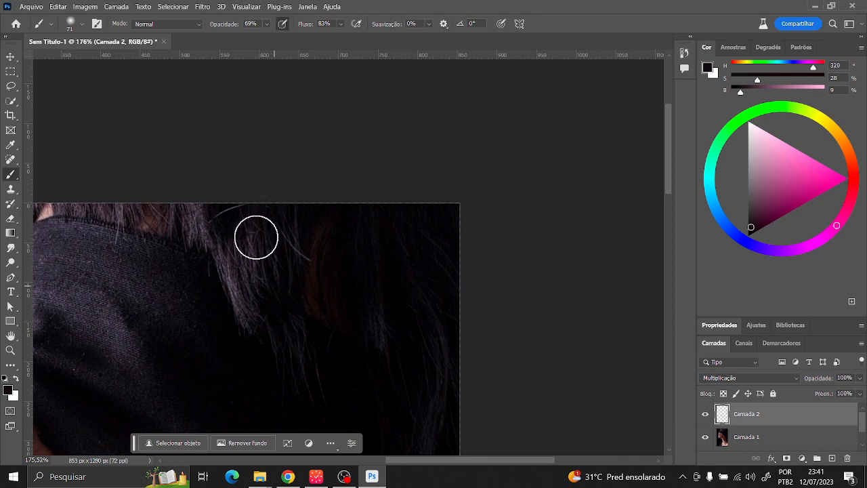
key(space)
drag(260, 293, 296, 298)
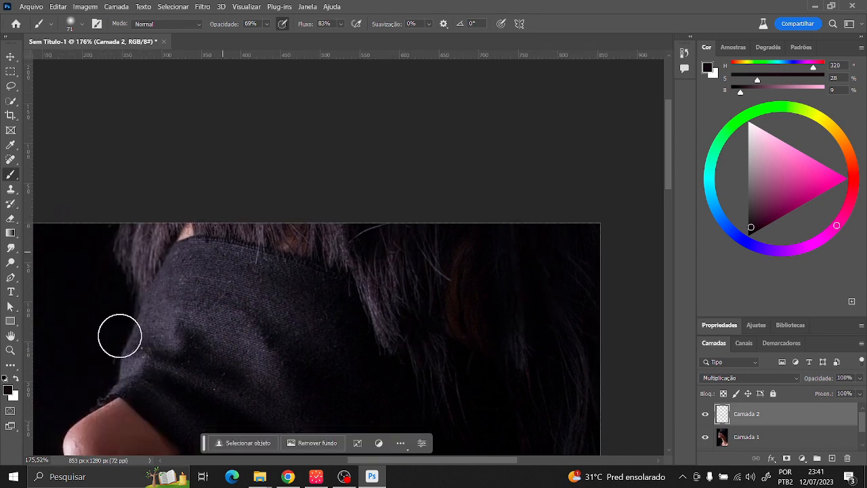
key(space)
drag(257, 321, 283, 203)
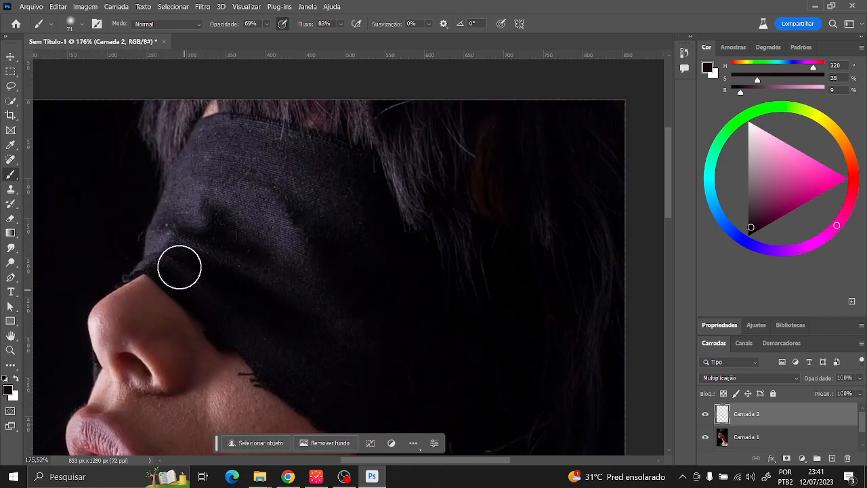
alt+click(216, 290)
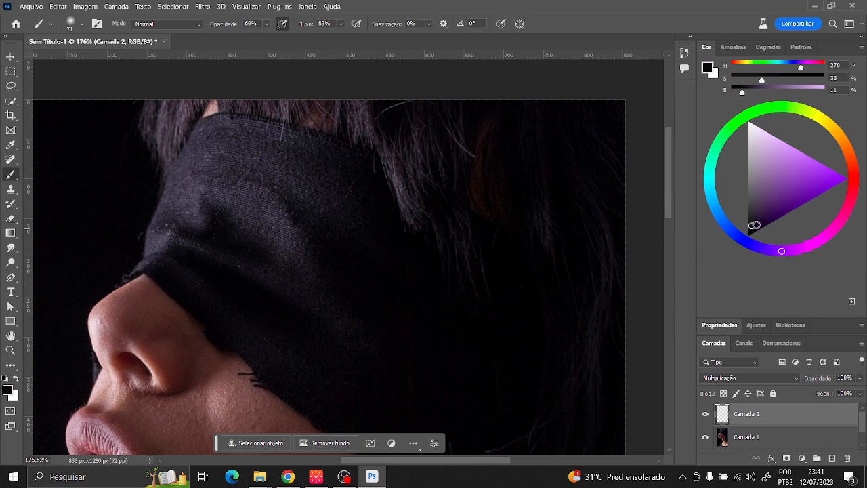
drag(754, 225, 756, 225)
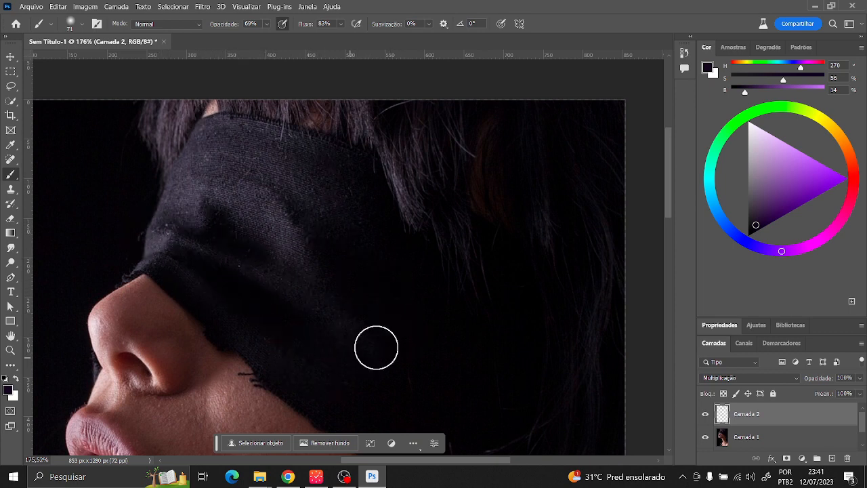
Step: Toggle the visibility of Camada 2 to compare the whole portrait with and without the painted shadows
drag(354, 329, 317, 193)
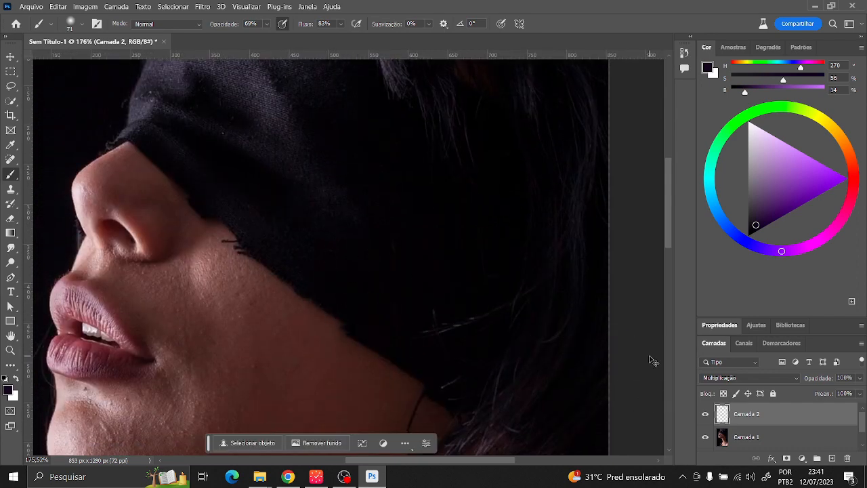
key(ctrl+0)
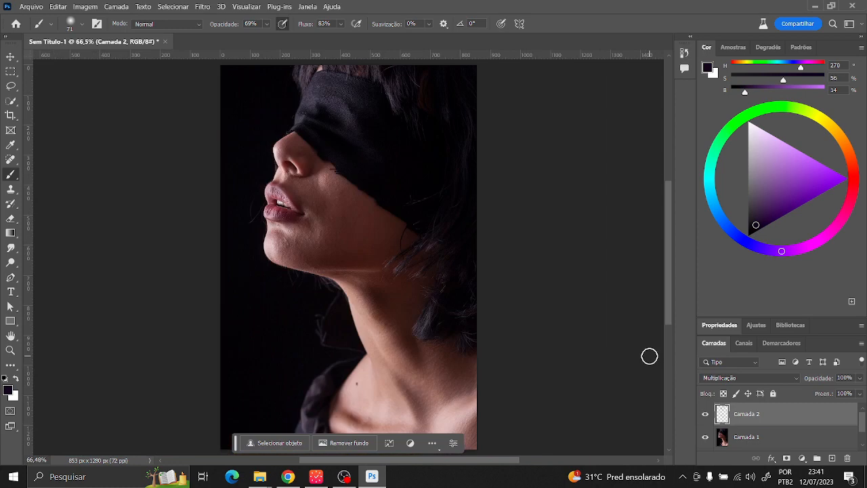
click(705, 415)
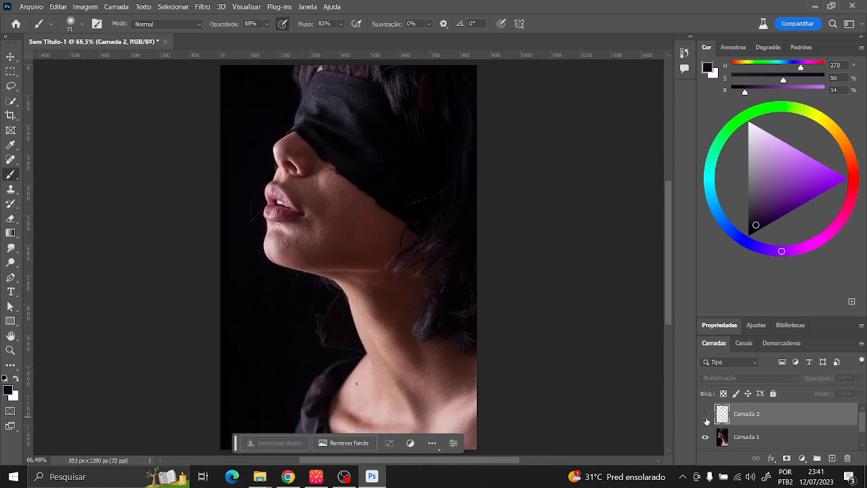
click(705, 414)
click(708, 420)
click(707, 420)
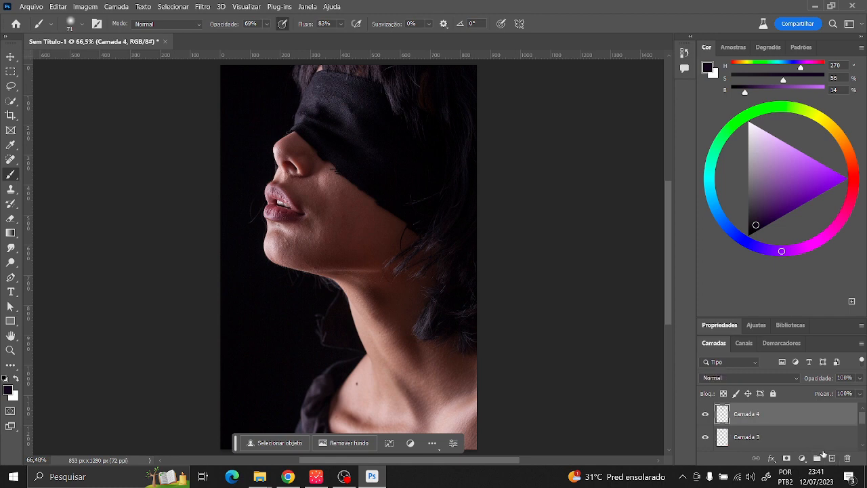
Step: Rename the shadow layer Camada 2 as sombra
double_click(755, 415)
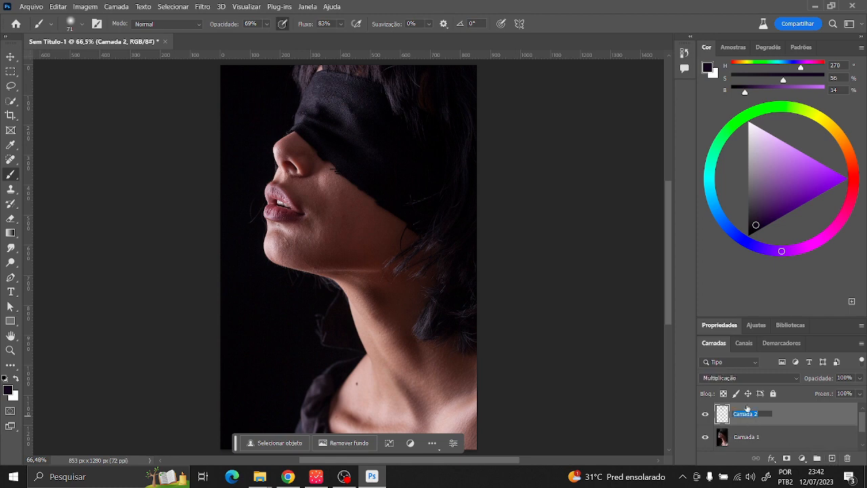
text(sombra)
key(Return)
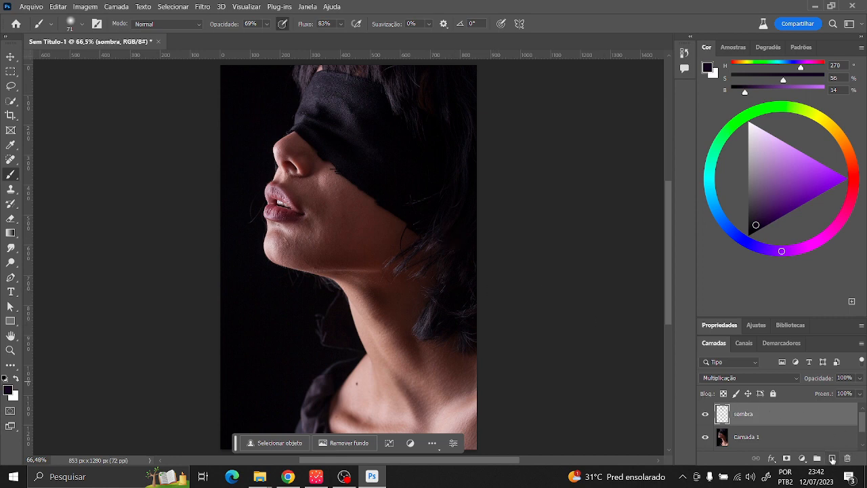
Step: Create a new layer named luz above sombra and set its blend mode to Subexposição Linear (Adicionar)
click(832, 458)
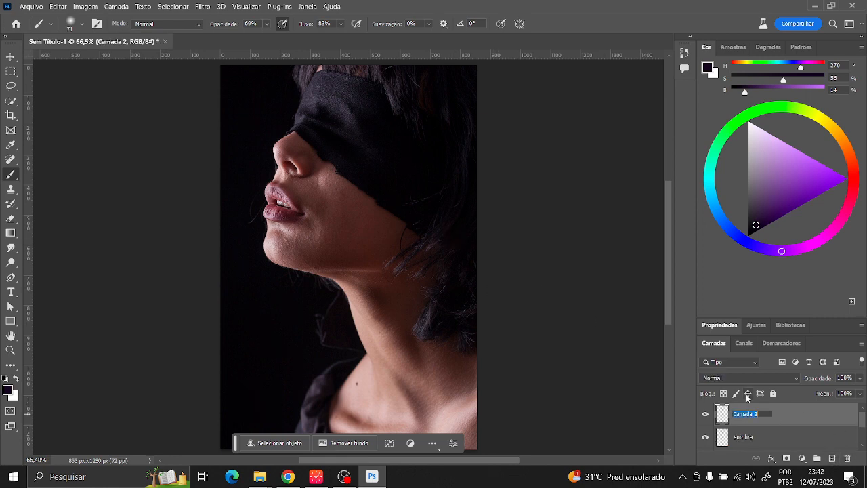
text(luz)
key(Return)
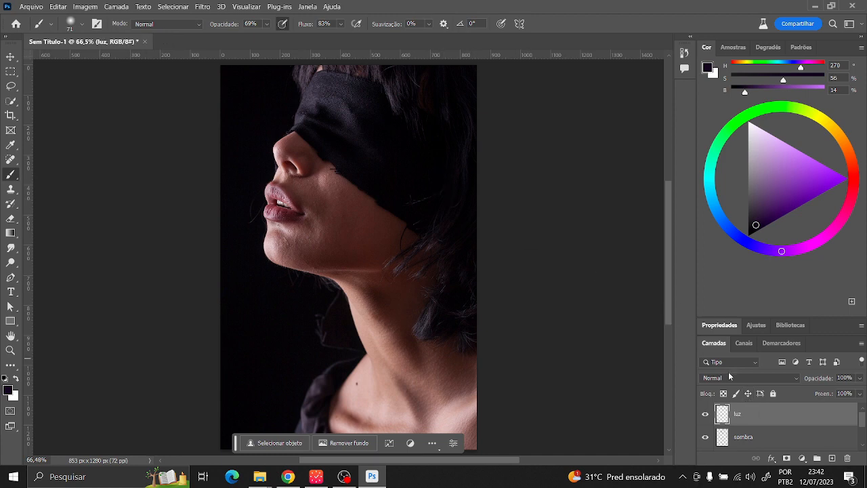
click(729, 377)
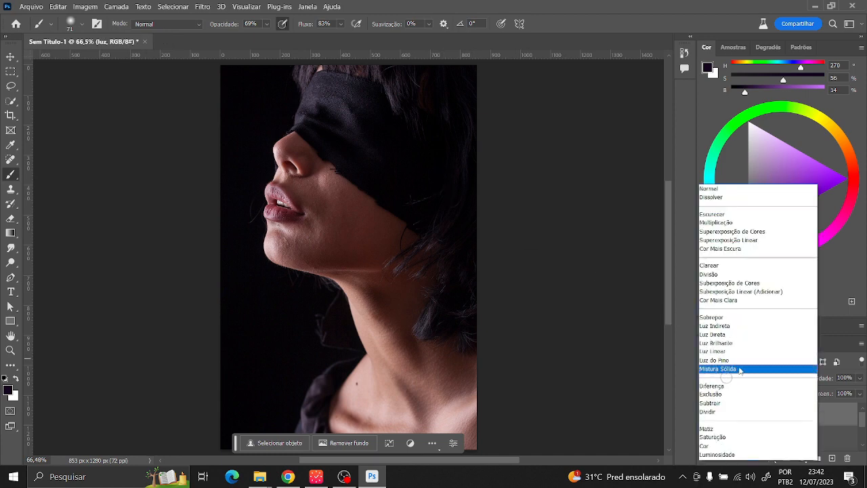
click(745, 291)
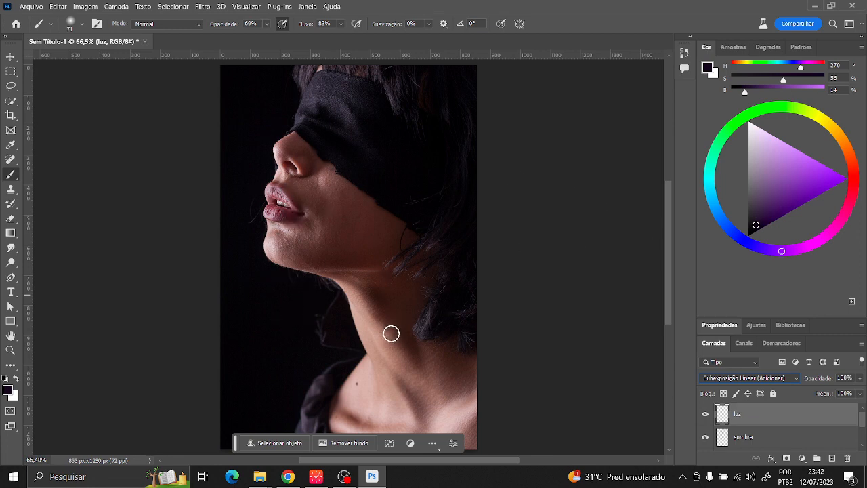
Step: Sample the chin's light skin tone, shift it to saturation 21% and brightness 83%, and set the brush size to 38 px
alt+click(273, 244)
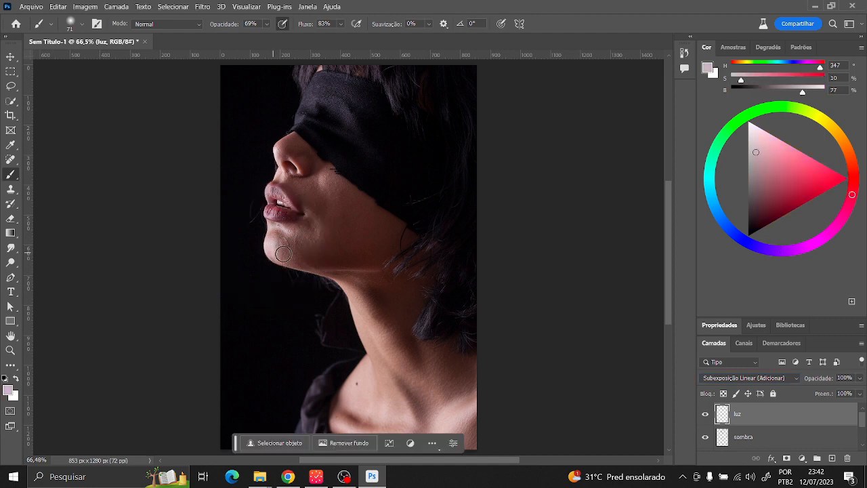
mouse_move(765, 163)
mouse_down()
mouse_move(749, 122)
mouse_move(758, 144)
mouse_up()
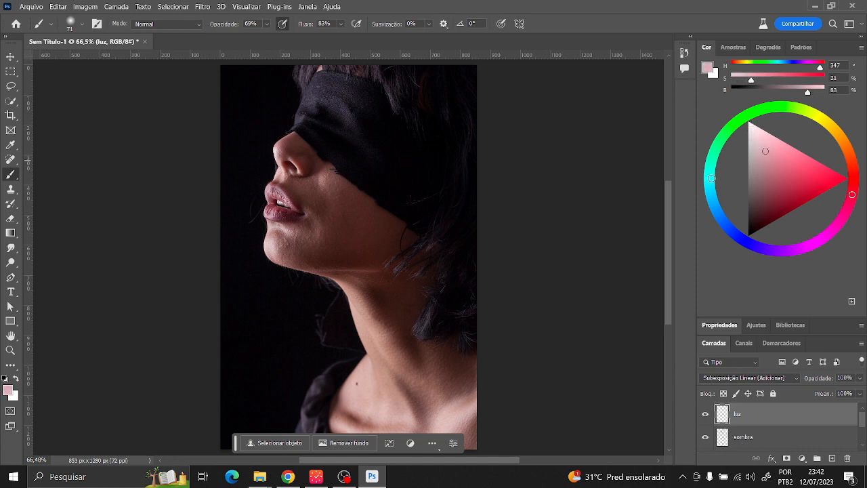
drag(242, 199, 296, 246)
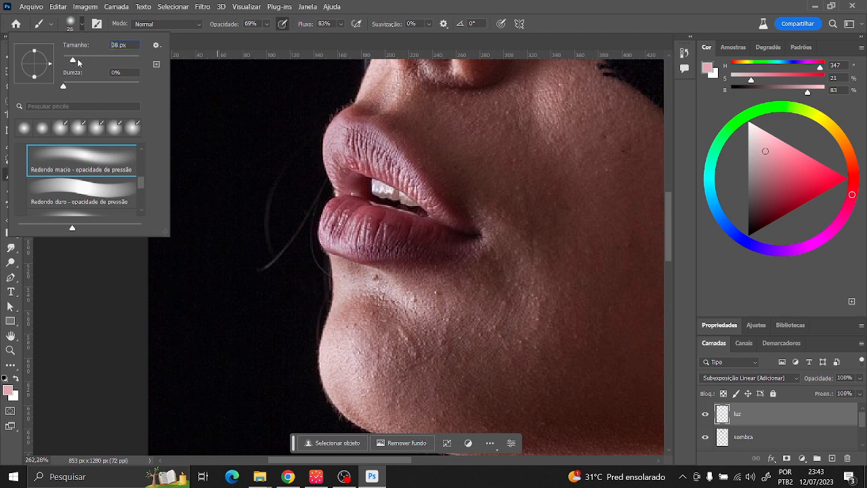
key(Return)
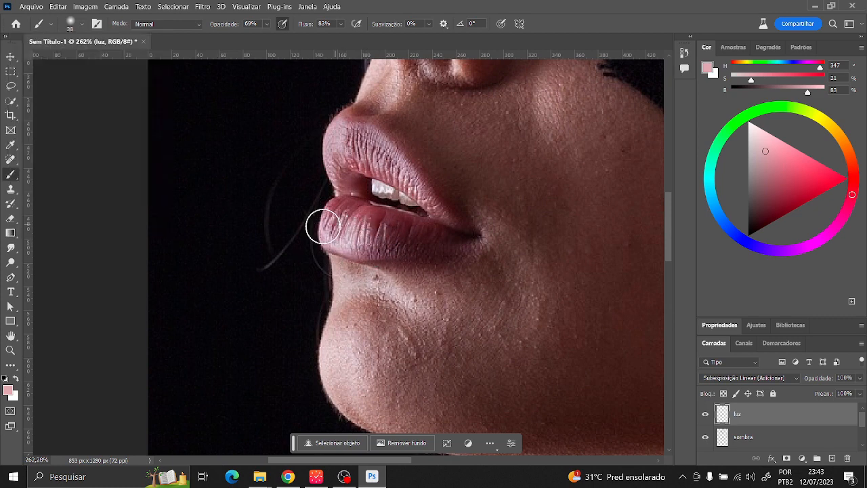
Step: Brush light onto the upper lip, then sample the lower lip's tone and adjust it to hue 346, saturation 34%, brightness 70%
drag(341, 135, 337, 166)
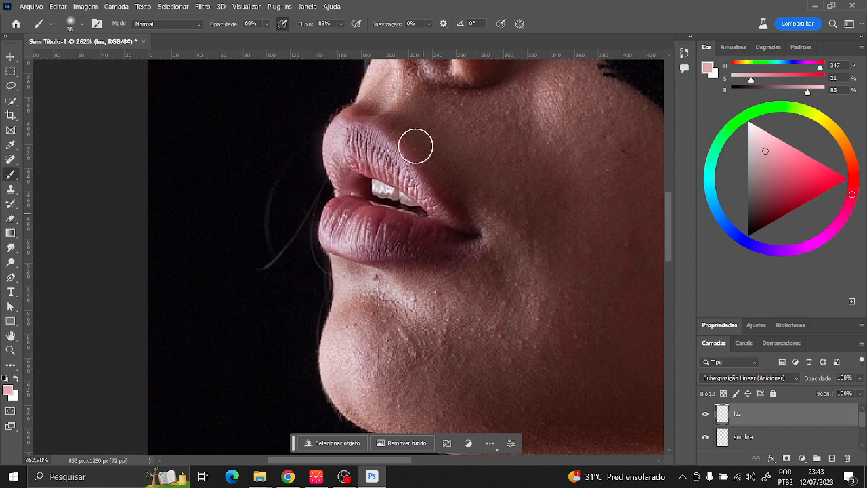
key(alt)
alt+click(362, 230)
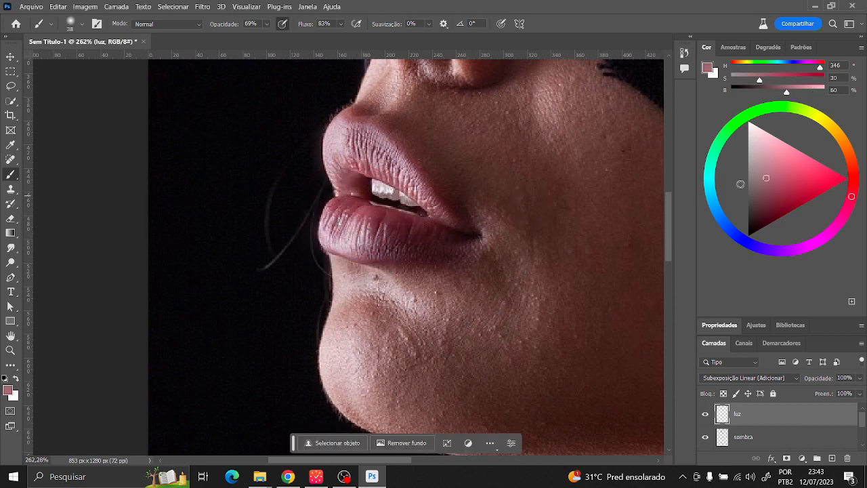
drag(767, 179, 771, 166)
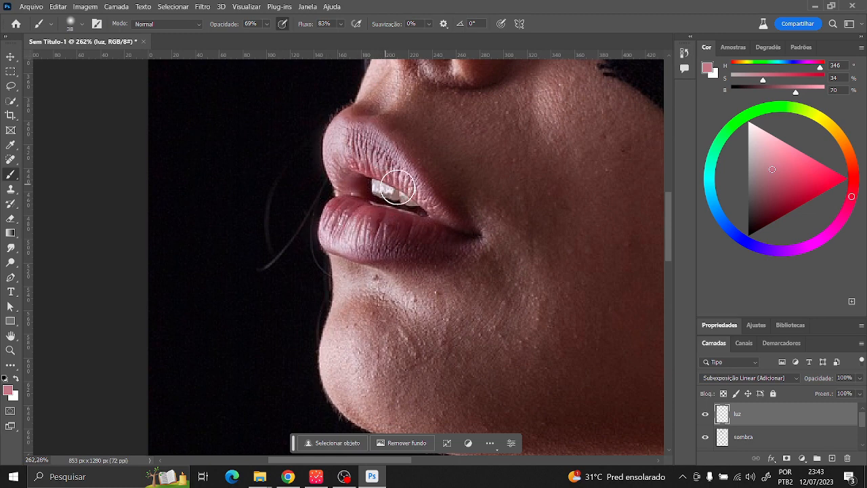
Step: Paint soft highlights on the luz layer below the lower lip and along the lit front edge of the neck
drag(481, 201, 480, 163)
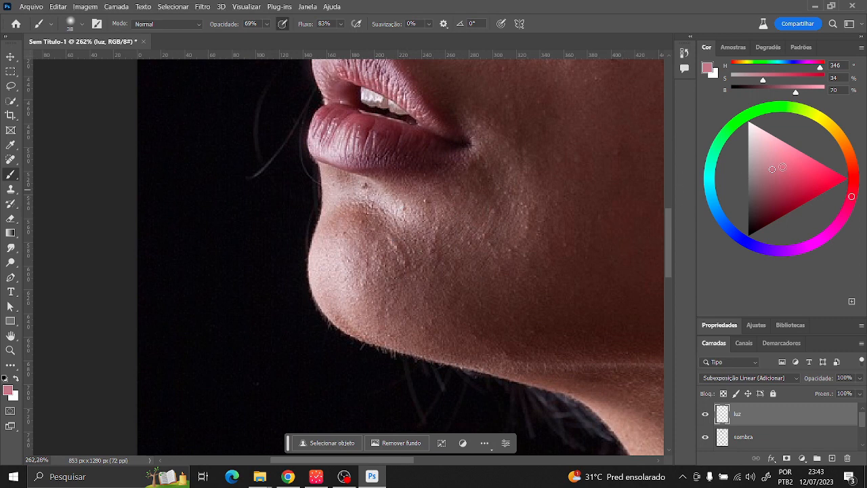
drag(334, 199, 370, 197)
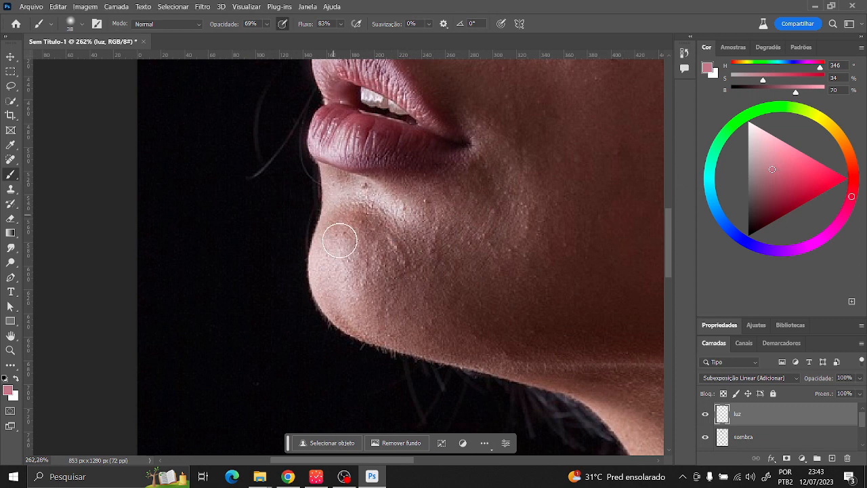
mouse_move(505, 313)
mouse_down()
mouse_move(433, 257)
mouse_move(224, 154)
mouse_up()
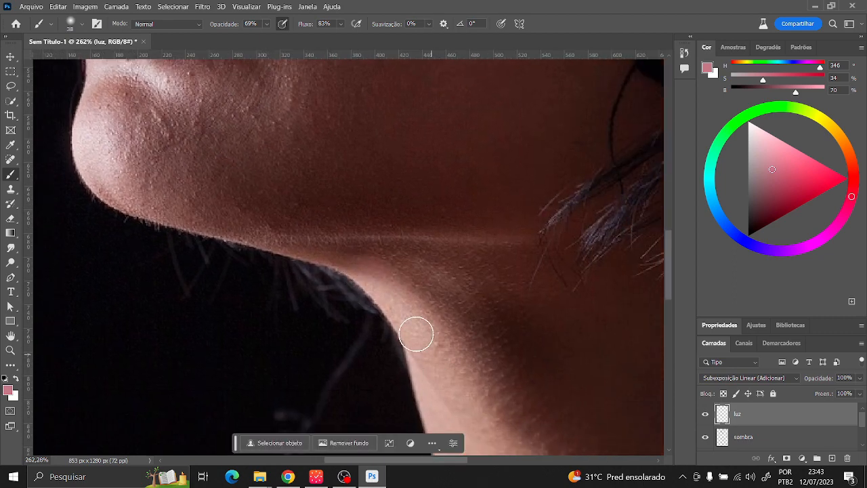
drag(524, 363, 424, 224)
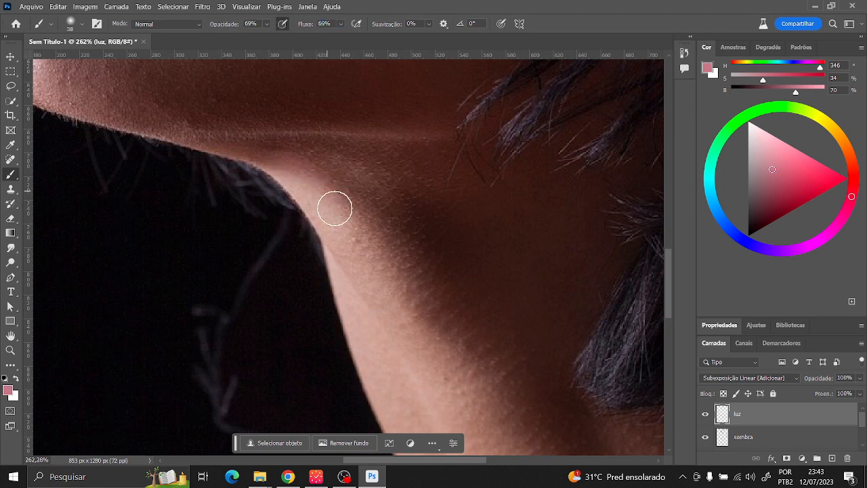
mouse_move(292, 166)
mouse_down()
mouse_move(348, 216)
mouse_move(352, 251)
mouse_up()
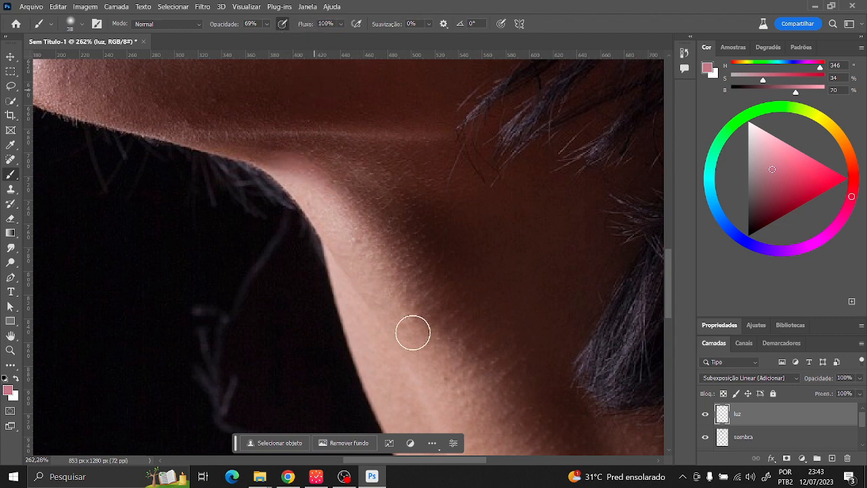
drag(381, 294, 407, 335)
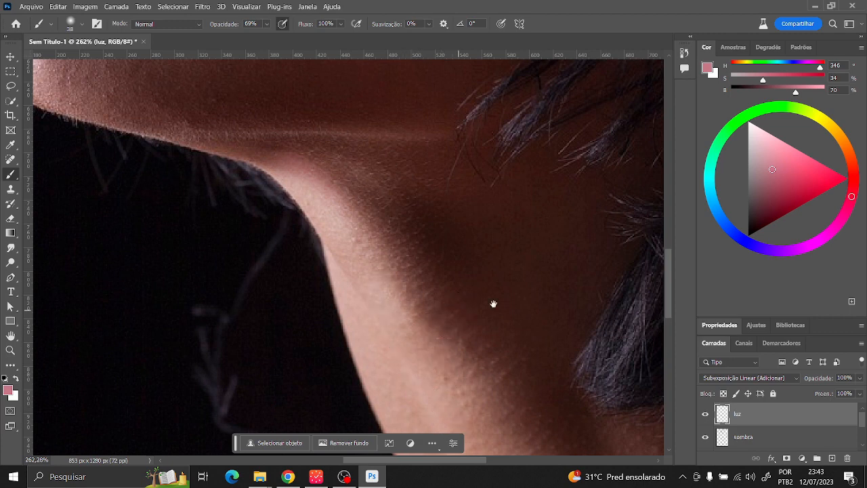
Step: Try a pink highlight stroke on the hair lock beside the neck, and undo it
mouse_move(391, 281)
mouse_down()
mouse_move(367, 280)
mouse_move(300, 218)
mouse_up()
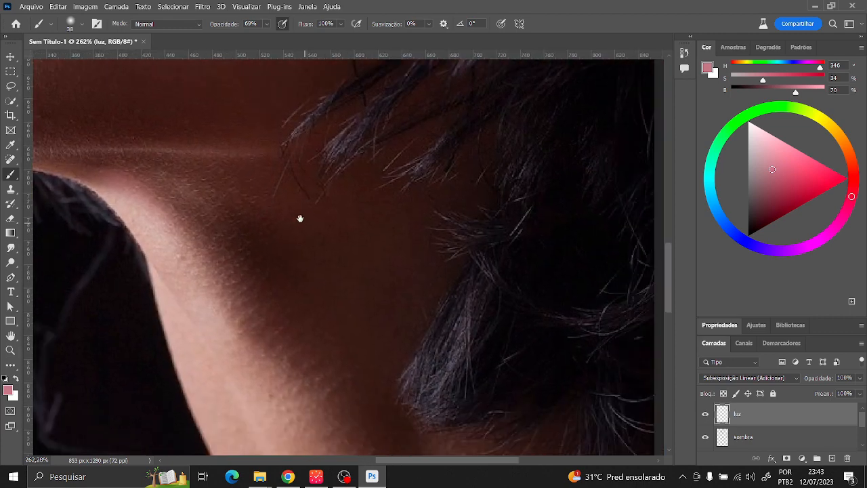
drag(441, 378, 439, 350)
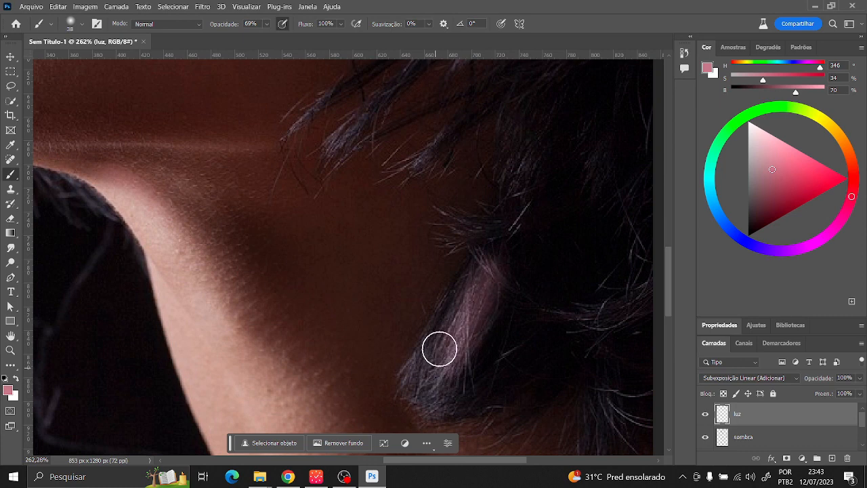
key(ctrl+z)
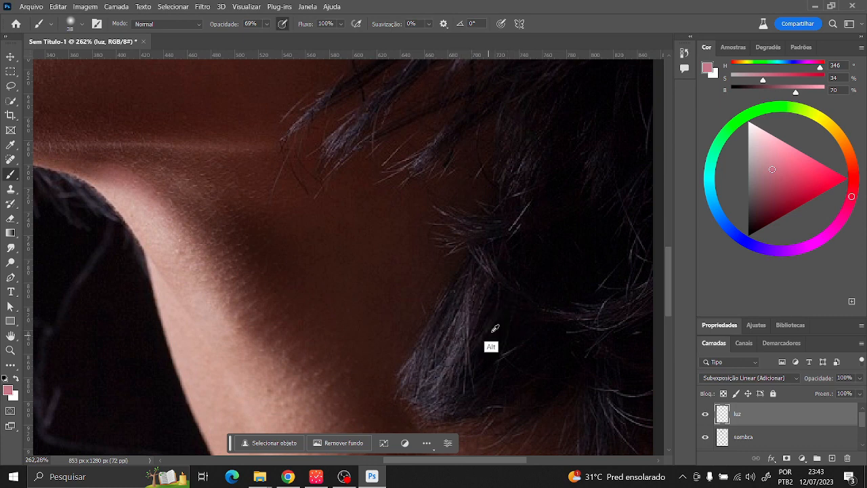
Step: Sample the hair lock's tone and shift the brush colour to a purple with hue 300, saturation 42% and brightness 31%
alt+click(483, 318)
alt+click(466, 325)
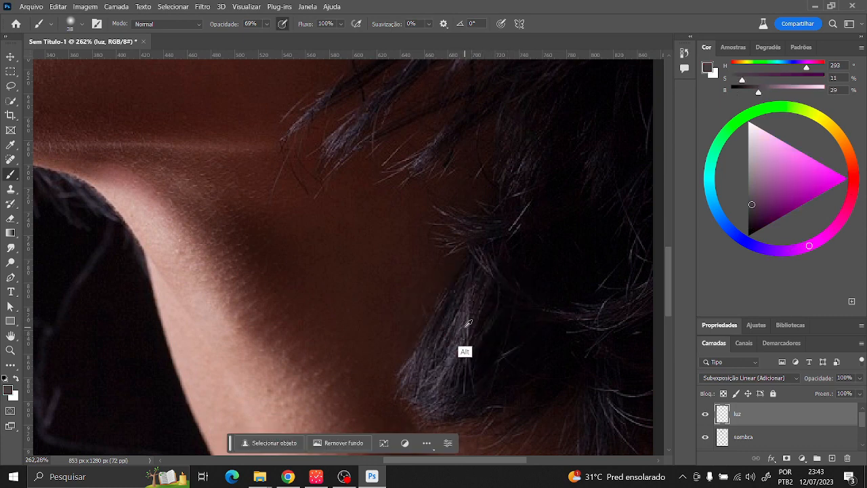
click(762, 207)
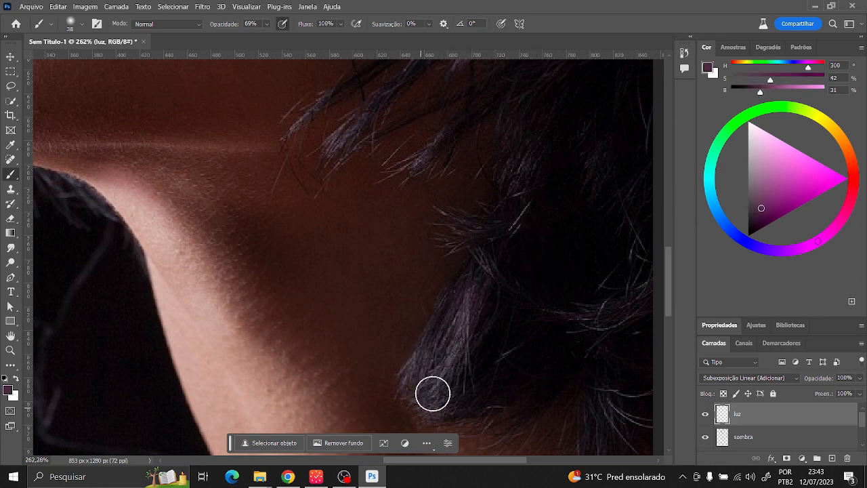
Step: Brush purple highlights onto the hair strands overlapping the neck on the luz layer, undoing an unwanted stroke
drag(385, 203, 351, 366)
drag(353, 264, 313, 309)
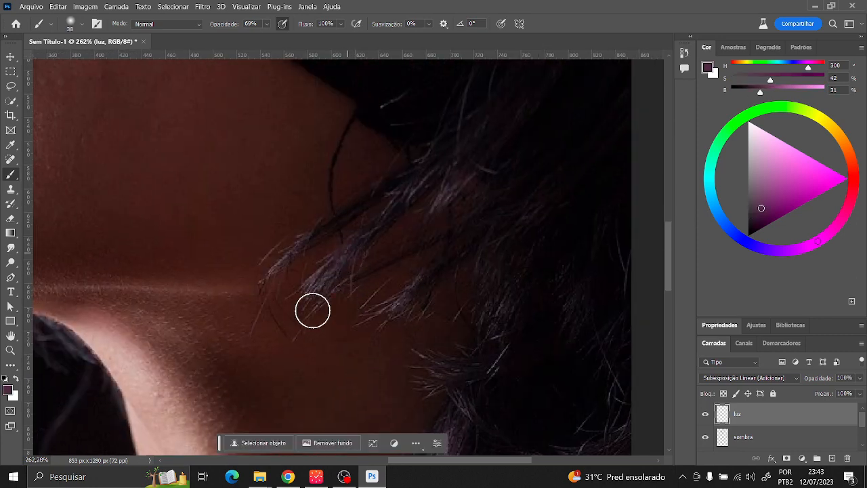
key(ctrl+z)
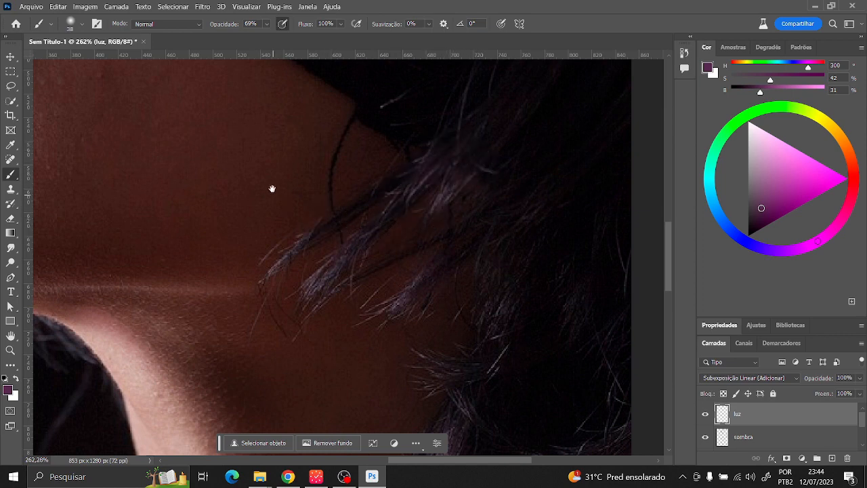
Step: Brush the purple light softly over the cheek highlight just below the blindfold's edge
drag(262, 183, 275, 329)
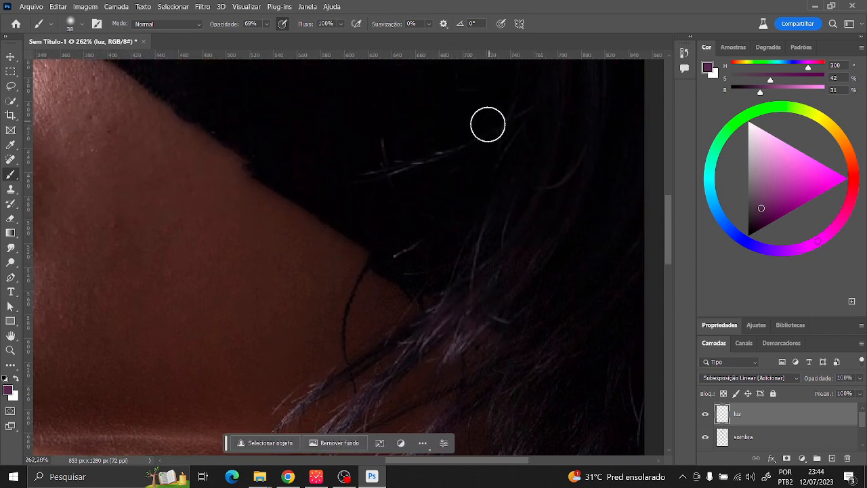
drag(197, 210, 244, 309)
drag(232, 158, 238, 74)
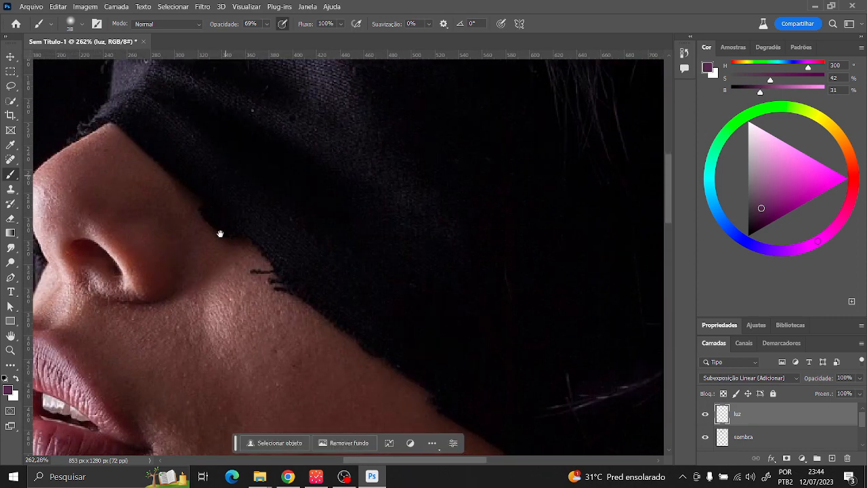
drag(232, 270, 232, 339)
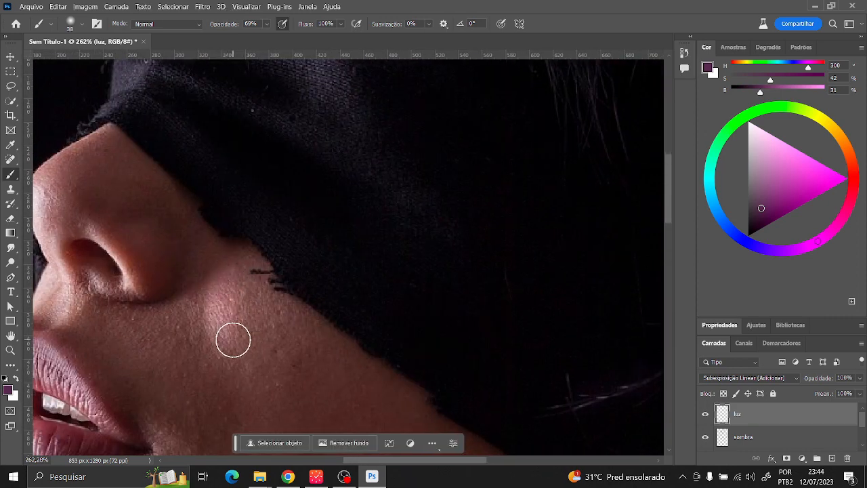
Step: Sample the blindfold's fabric tone and adjust the brush colour to hue 251, saturation 38%, brightness 36%
drag(315, 151, 319, 257)
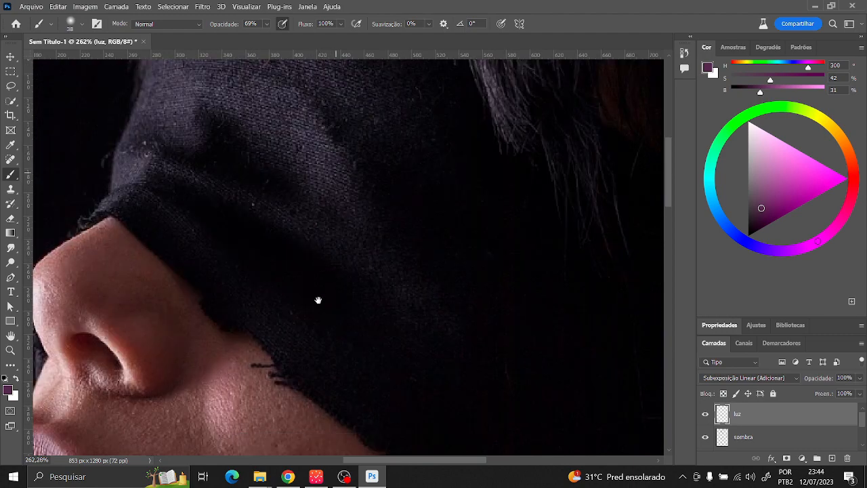
scroll(330, 224, up, 8)
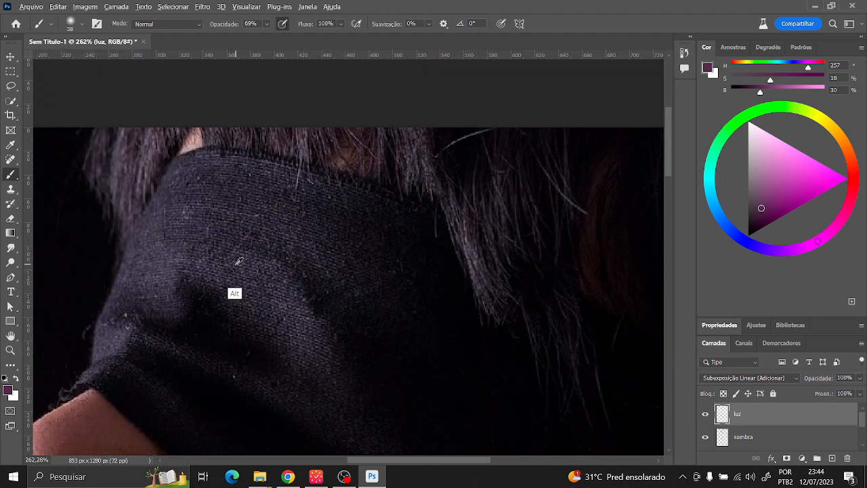
alt+click(233, 292)
drag(757, 208, 767, 207)
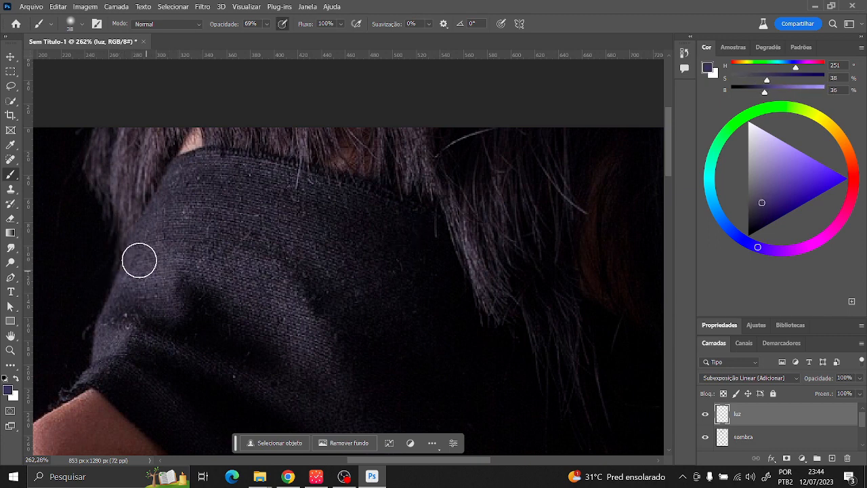
Step: Paint soft bluish highlights across the upper front of the blindfold on the luz layer
mouse_move(258, 297)
mouse_down()
mouse_move(200, 265)
mouse_move(327, 357)
mouse_move(211, 269)
mouse_move(287, 300)
mouse_move(274, 273)
mouse_move(166, 267)
mouse_move(235, 248)
mouse_move(142, 250)
mouse_move(144, 231)
mouse_move(295, 272)
mouse_move(346, 269)
mouse_move(253, 224)
mouse_move(201, 227)
mouse_up()
drag(230, 198, 183, 199)
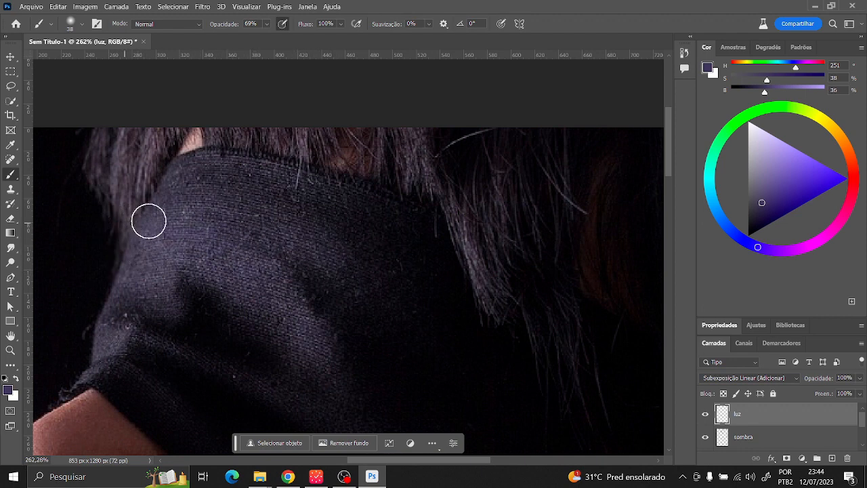
scroll(302, 295, up, 5)
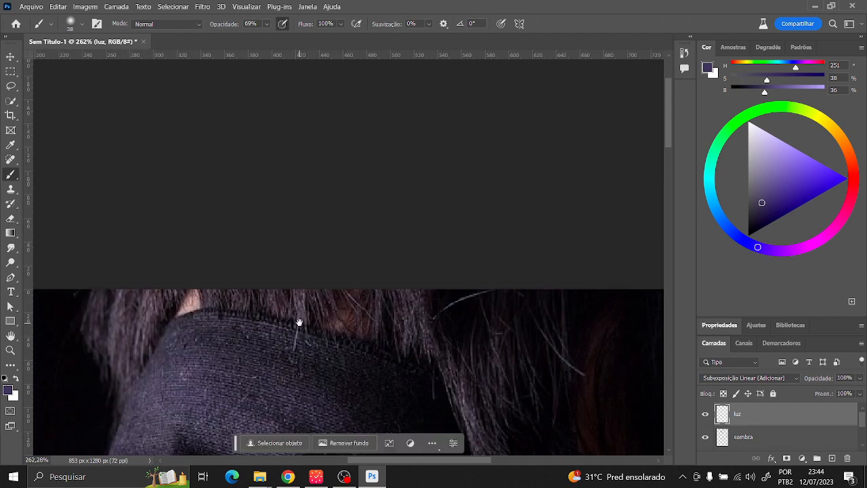
Step: Fit the whole portrait in view and compare it with the luz layer hidden and shown
key(ctrl+0)
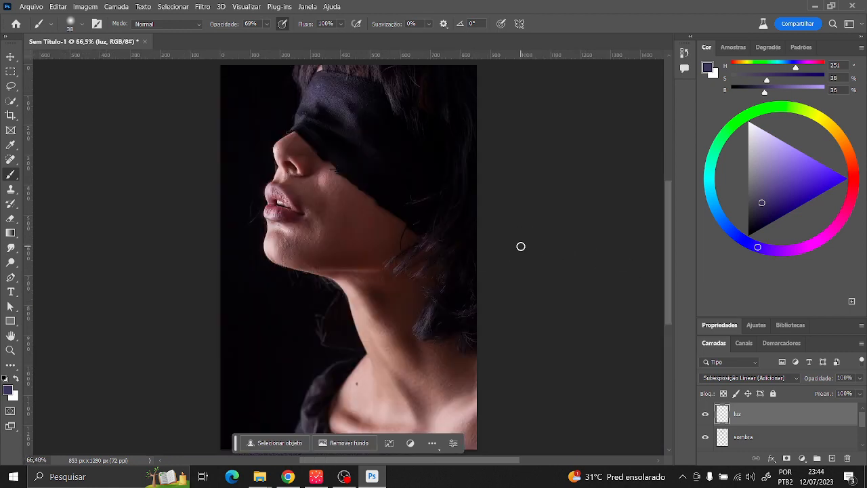
click(708, 414)
click(706, 421)
click(705, 426)
click(705, 414)
mouse_move(429, 306)
mouse_down()
mouse_move(449, 268)
mouse_move(443, 290)
mouse_up()
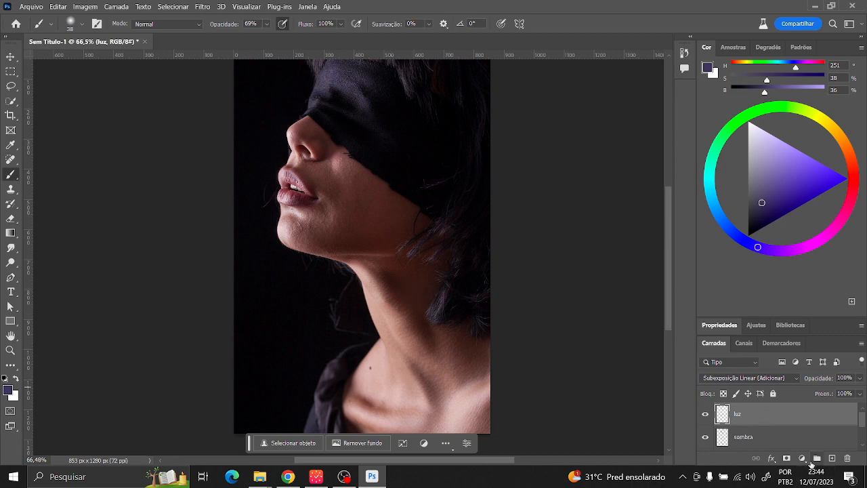
Step: Add a new empty layer above luz and name it "luz amarela"
click(802, 458)
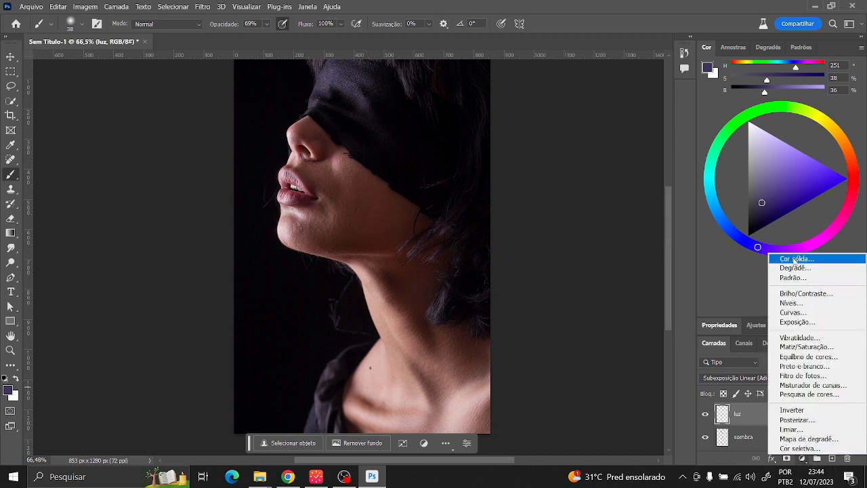
click(712, 287)
click(831, 458)
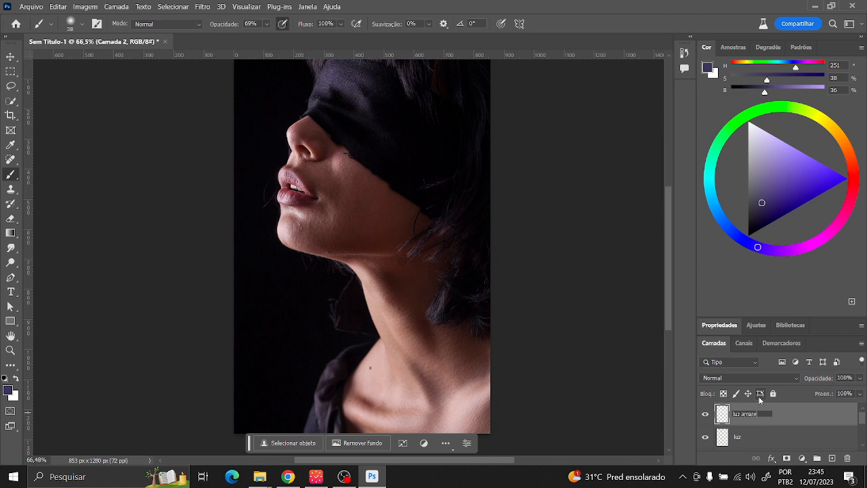
text(la)
key(Return)
Step: Set the brush colour to hue 45, saturation 36%, brightness 80%, and enlarge the brush to 196 px
drag(823, 124, 834, 126)
mouse_move(815, 179)
mouse_down()
mouse_move(778, 152)
mouse_move(776, 161)
mouse_up()
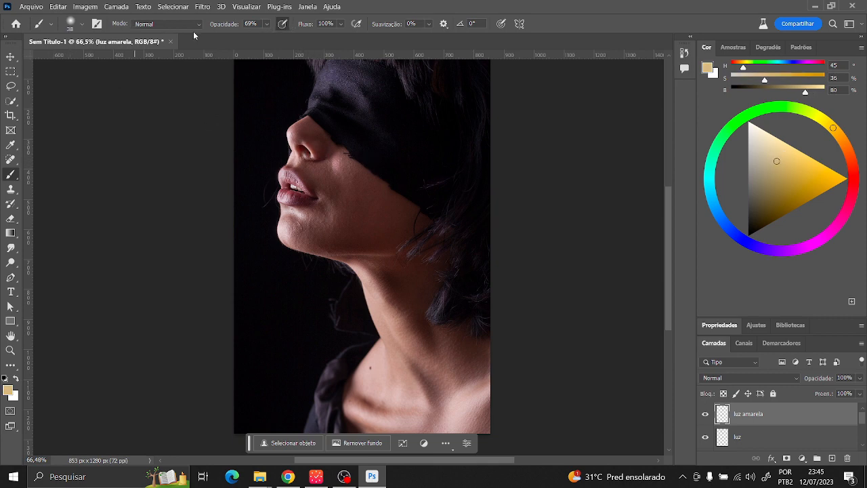
click(83, 26)
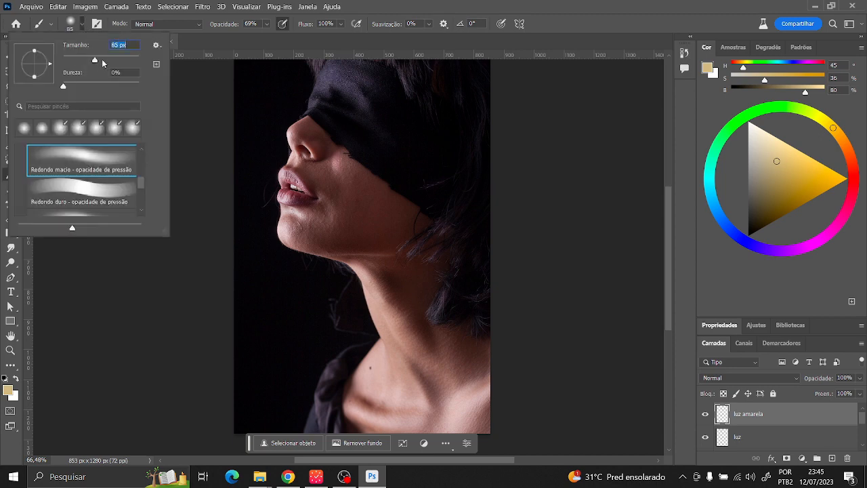
drag(102, 59, 115, 58)
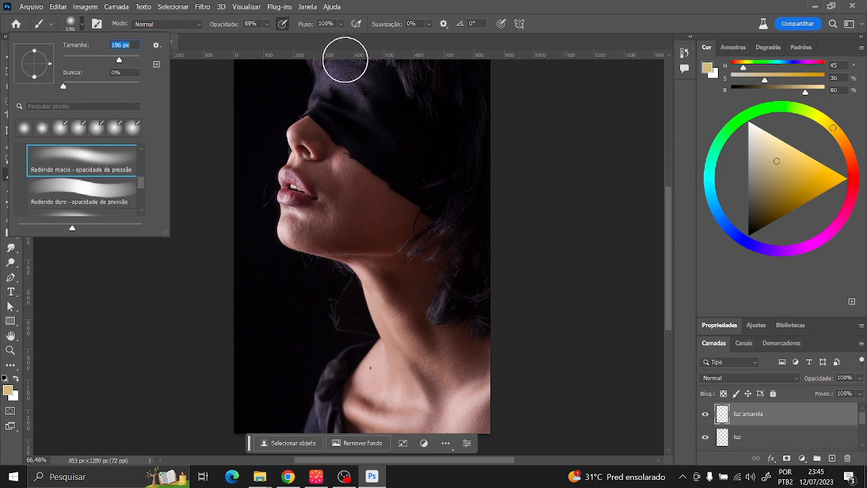
Step: Paint a faint yellow glow on the luz amarela layer along the mouth, chin and neck, undoing an overly strong stroke
click(289, 164)
mouse_move(289, 165)
mouse_down()
mouse_move(302, 253)
mouse_move(287, 198)
mouse_move(296, 159)
mouse_move(305, 245)
mouse_up()
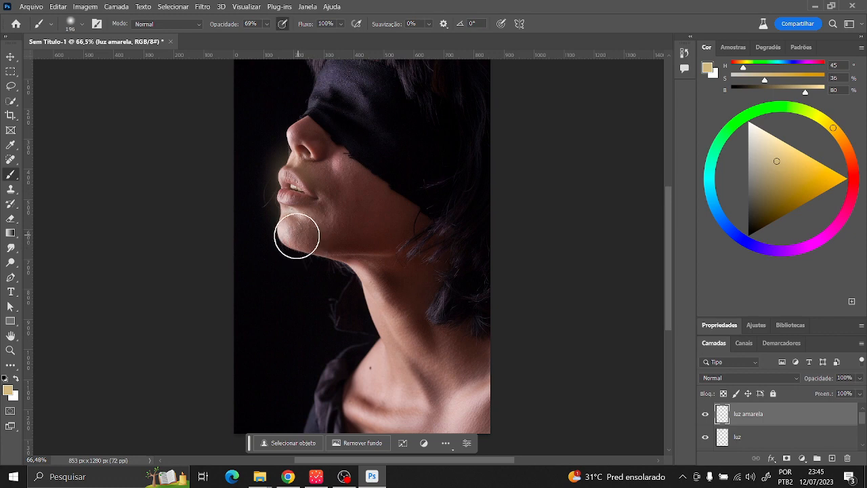
key(ctrl+z)
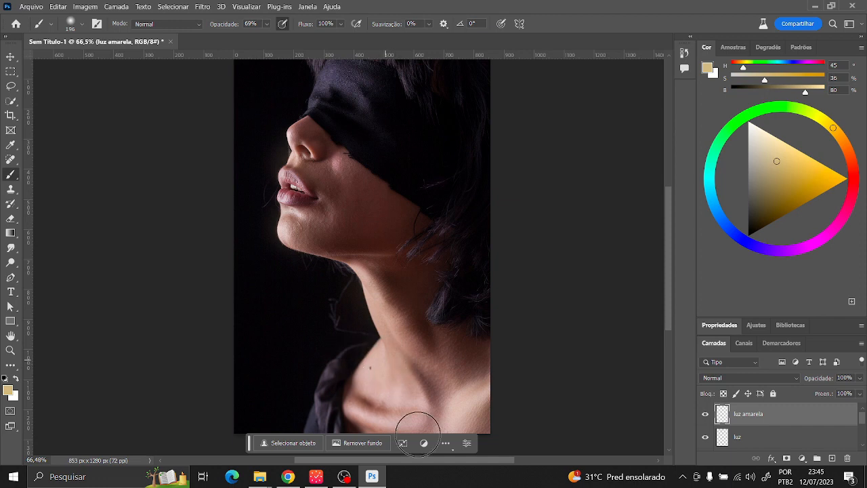
Step: Compare the portrait with the luz amarela layer hidden and shown in Normal mode
click(705, 414)
click(706, 415)
click(705, 414)
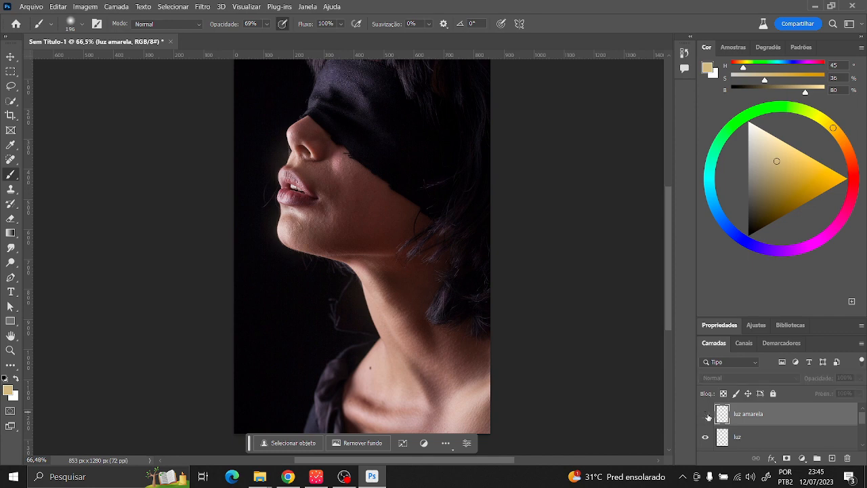
click(706, 414)
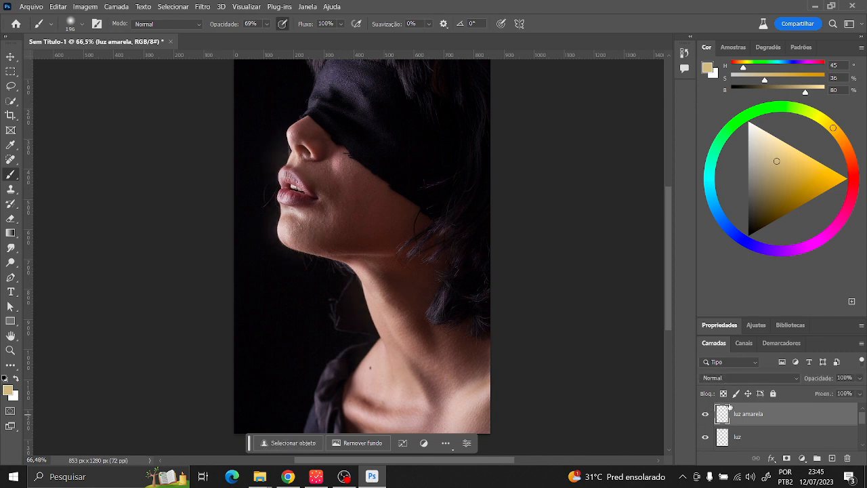
Step: Try the Subexposição Linear (Adicionar) blend mode on luz amarela and compare the layer hidden and shown
click(731, 378)
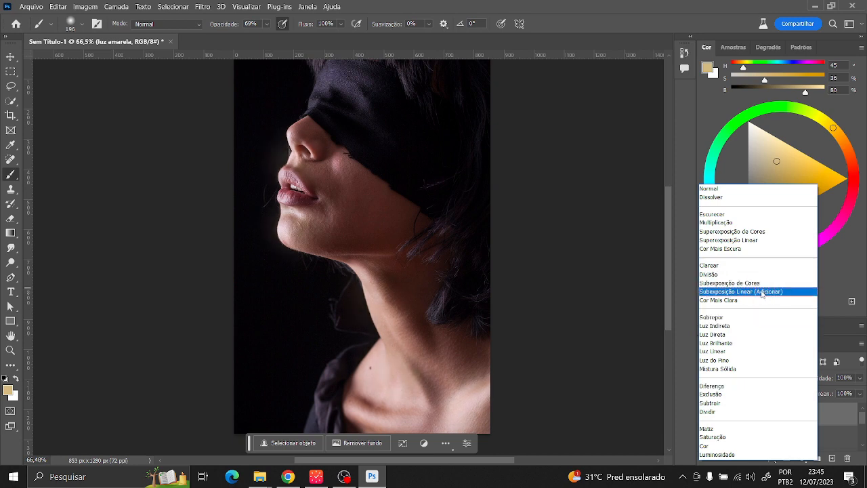
click(762, 291)
click(705, 414)
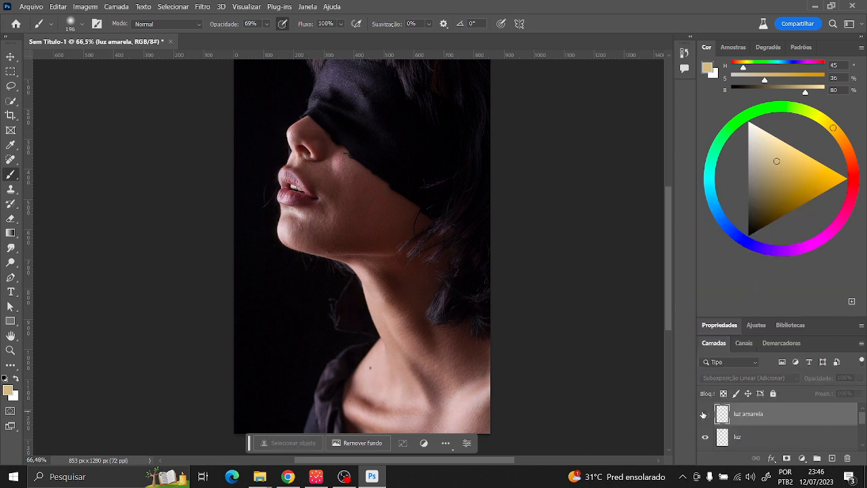
click(704, 414)
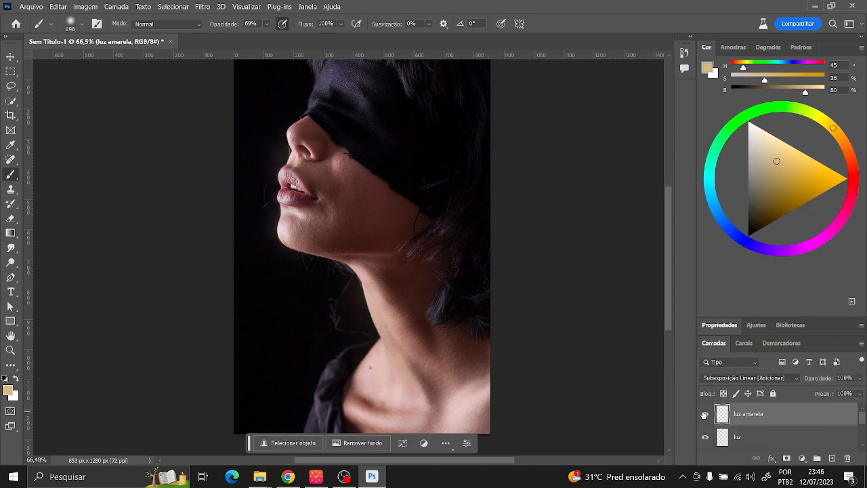
Step: Try the Divisão blend mode on luz amarela, comparing the layer hidden and shown, and try Clarear as well
click(735, 378)
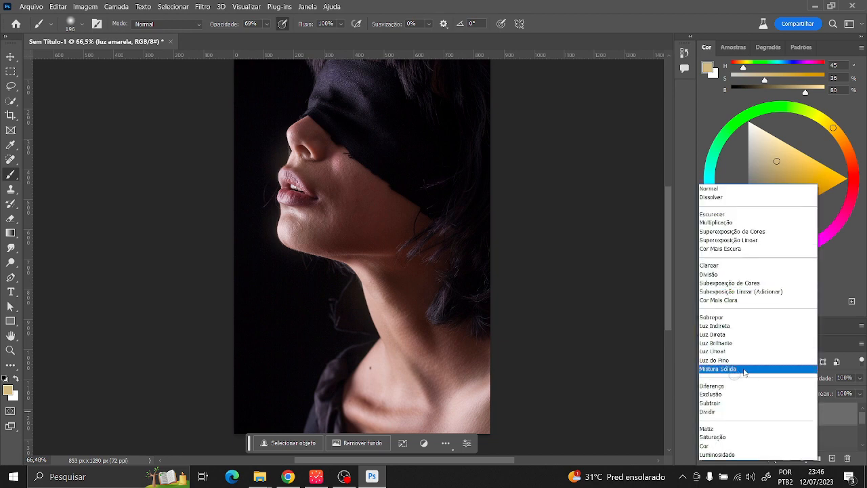
click(744, 274)
click(704, 414)
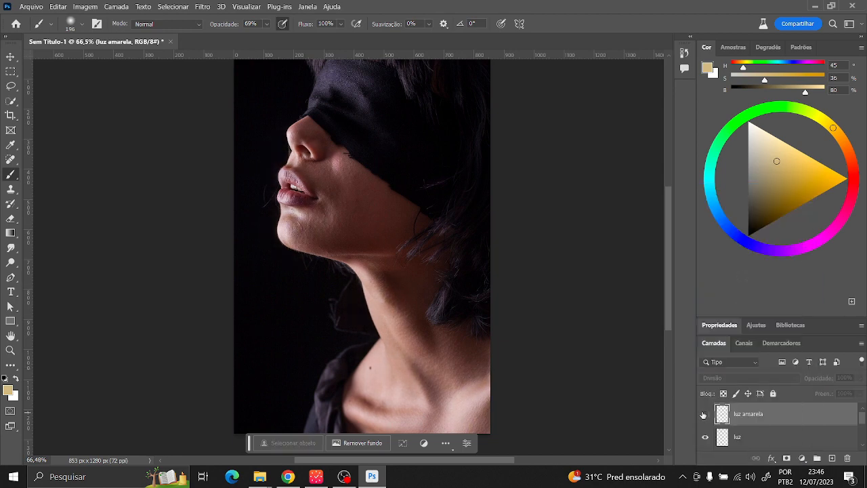
click(704, 414)
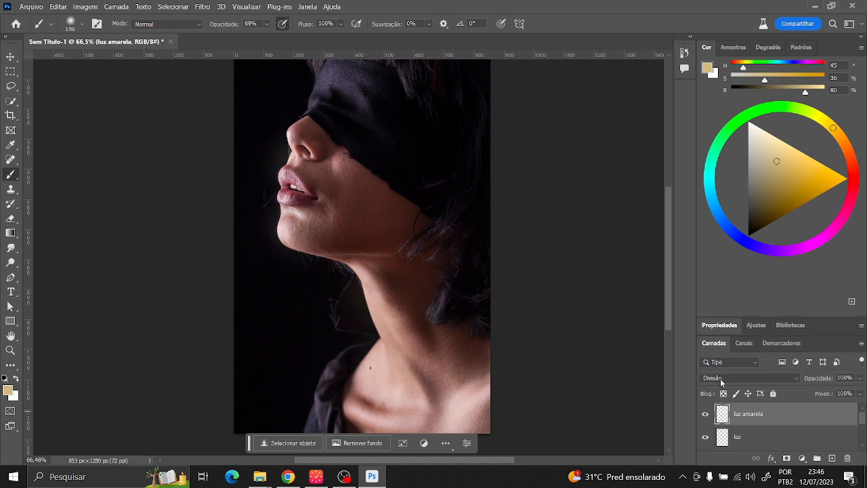
click(721, 379)
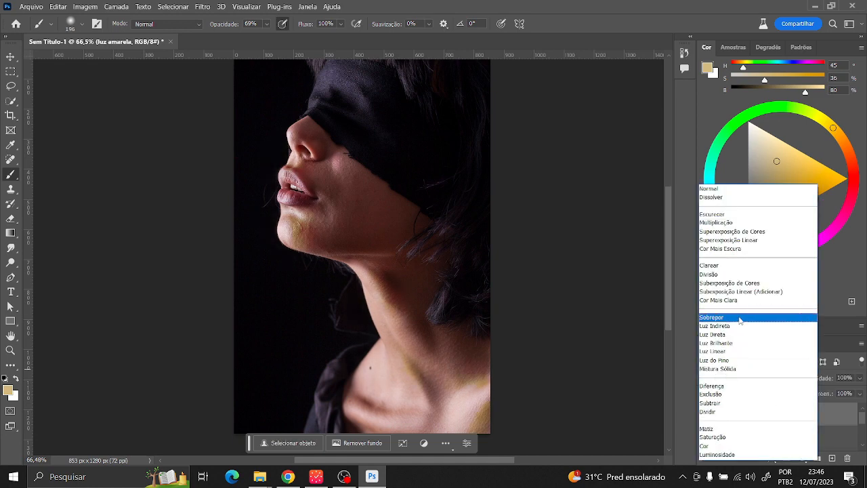
click(753, 266)
Step: Set luz amarela's blend mode to Subexposição de Cores and compare the layer hidden and shown
click(714, 377)
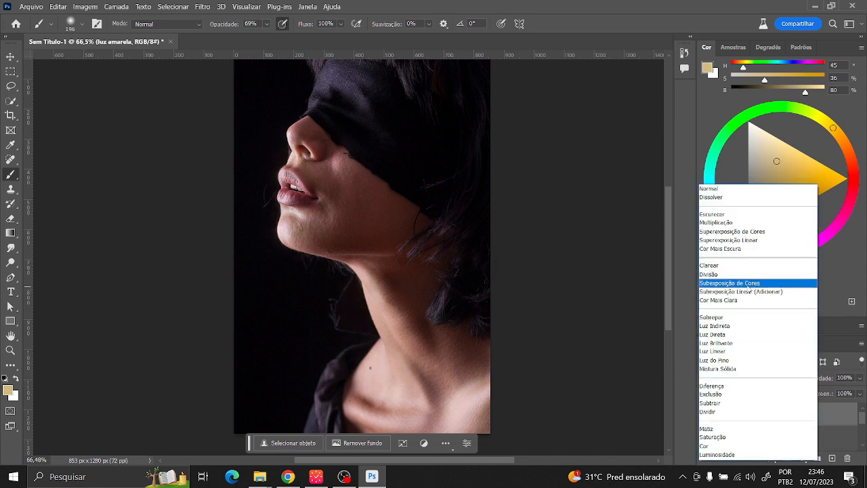
click(741, 283)
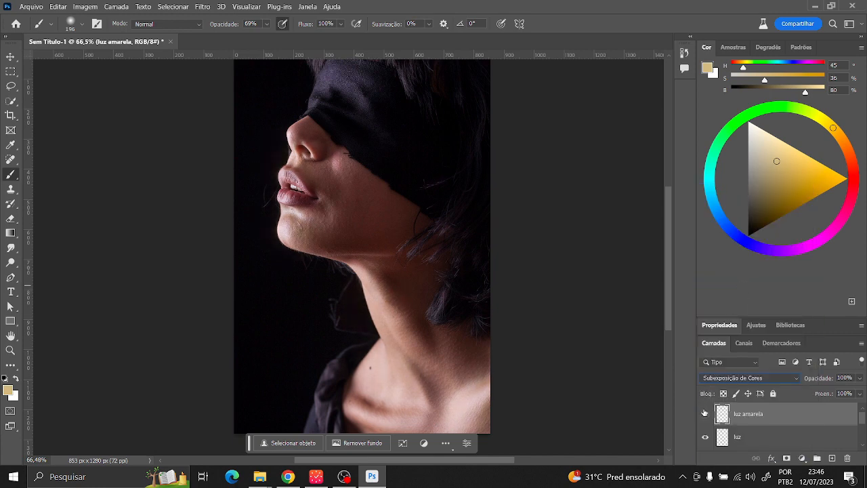
click(704, 413)
click(703, 410)
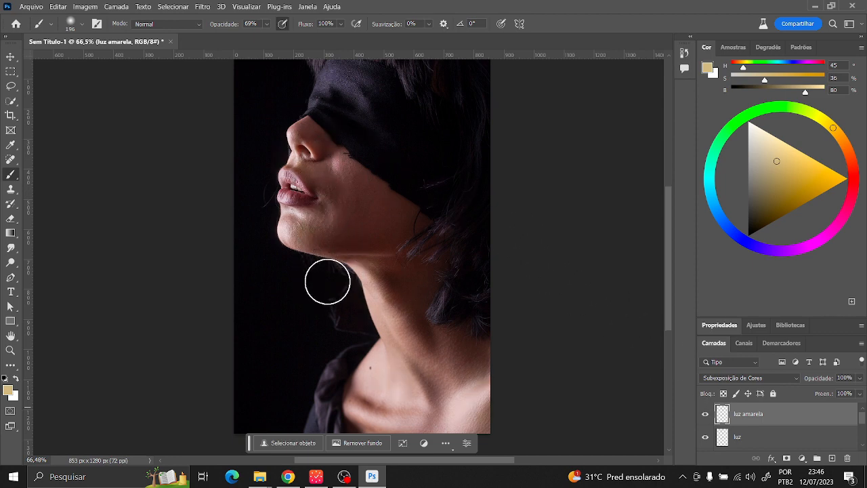
Step: Compare the lips and chin up close with the luz amarela layer hidden and shown
key(ctrl+space)
drag(300, 277, 309, 277)
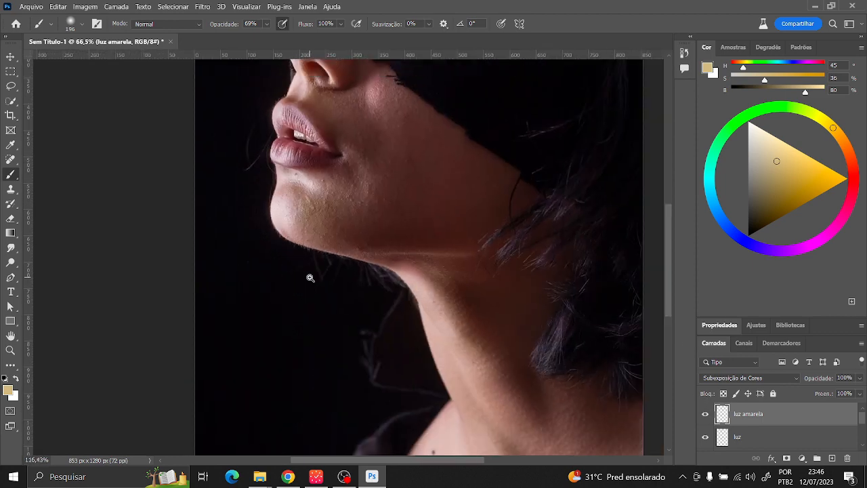
key(space)
drag(257, 195, 271, 280)
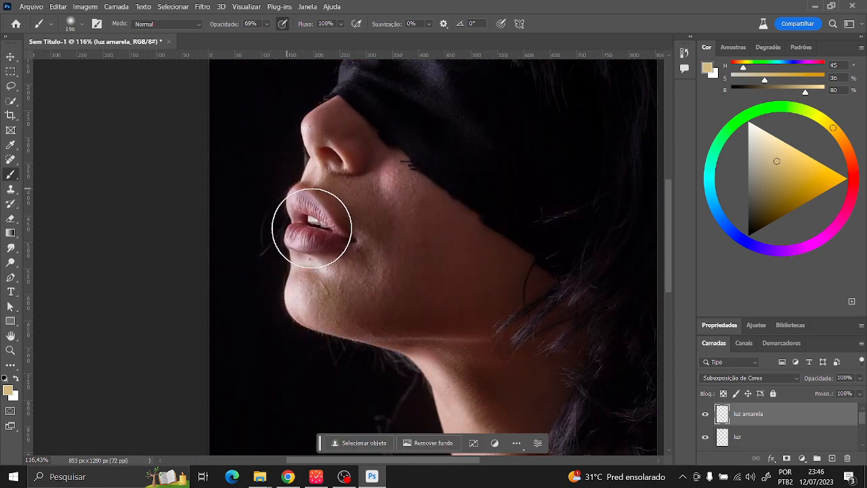
click(705, 415)
click(705, 414)
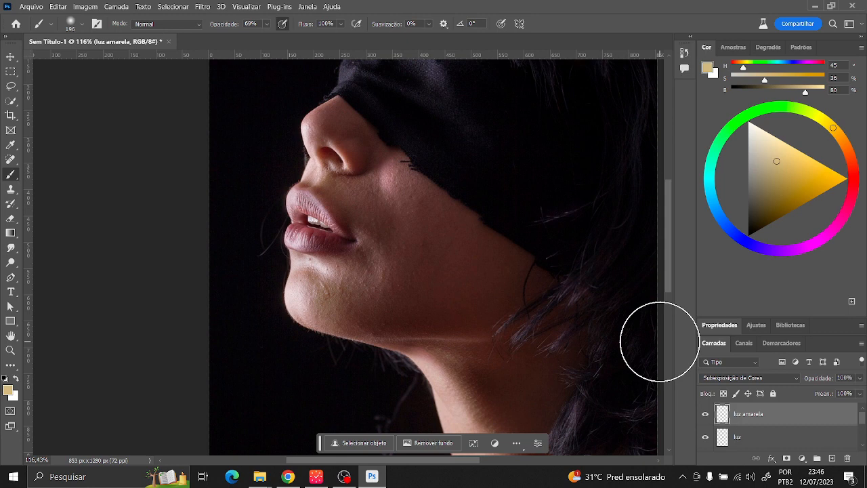
click(705, 414)
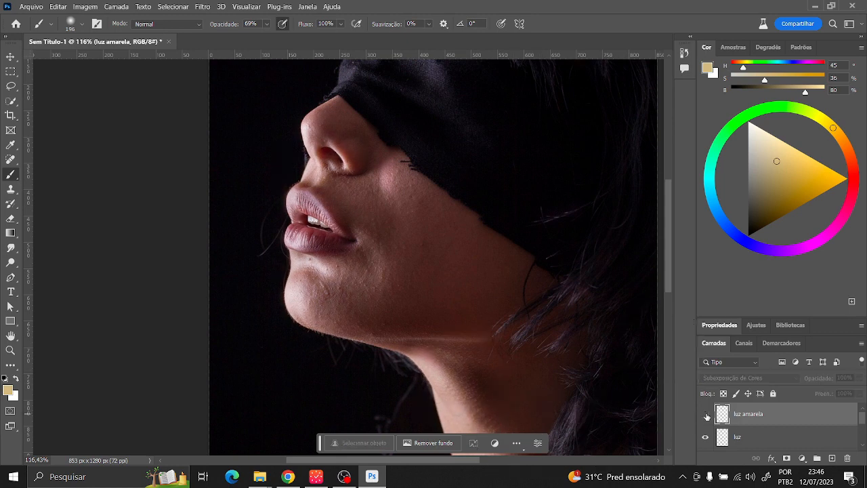
click(706, 415)
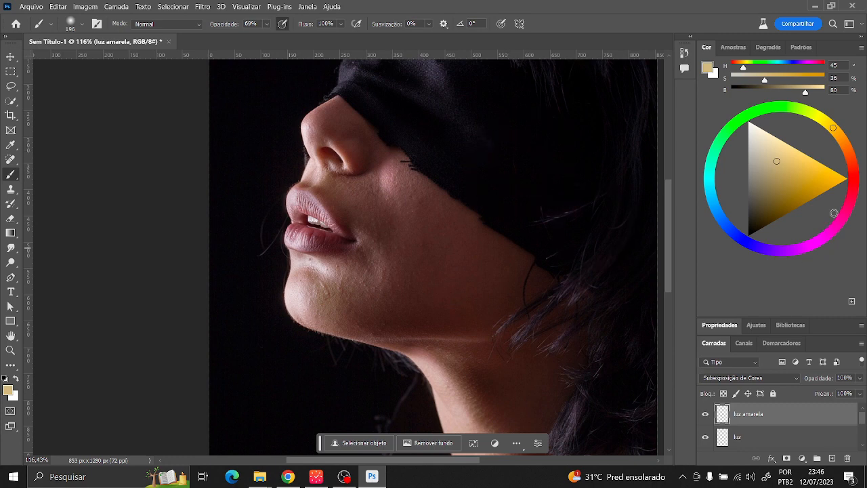
Step: Group the luz and luz amarela layers and move the sombra layer into the same group
key(ctrl+0)
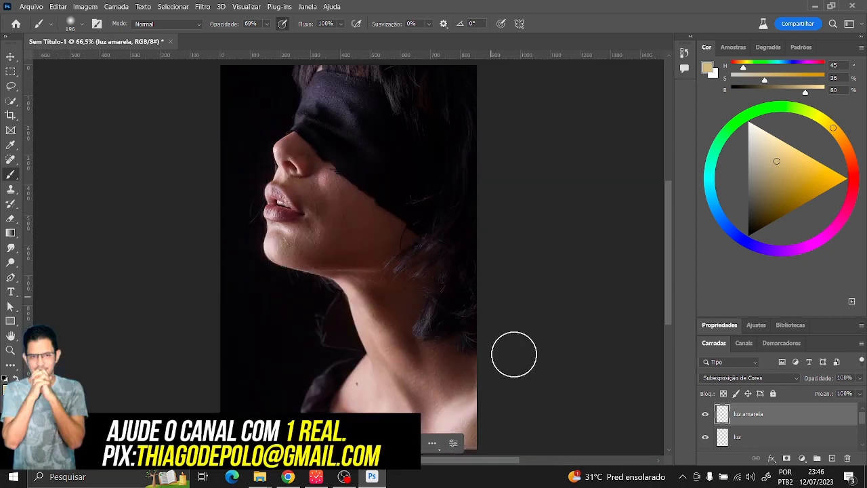
click(723, 436)
shift+click(722, 413)
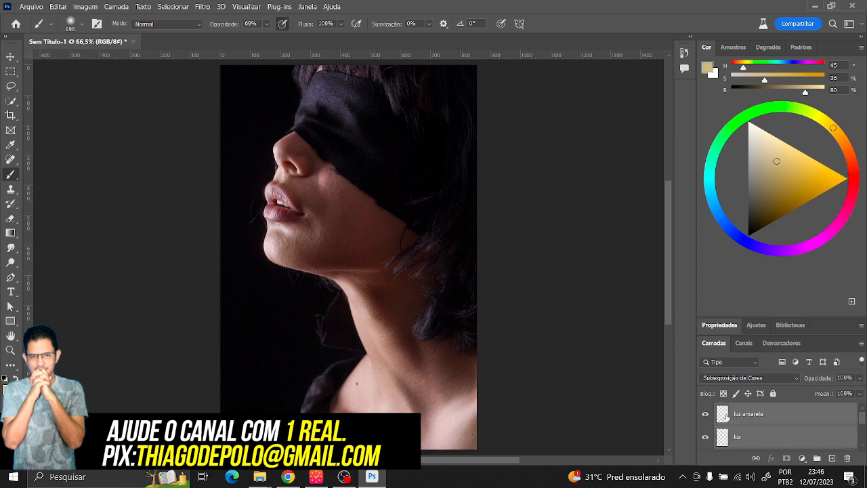
key(ctrl+g)
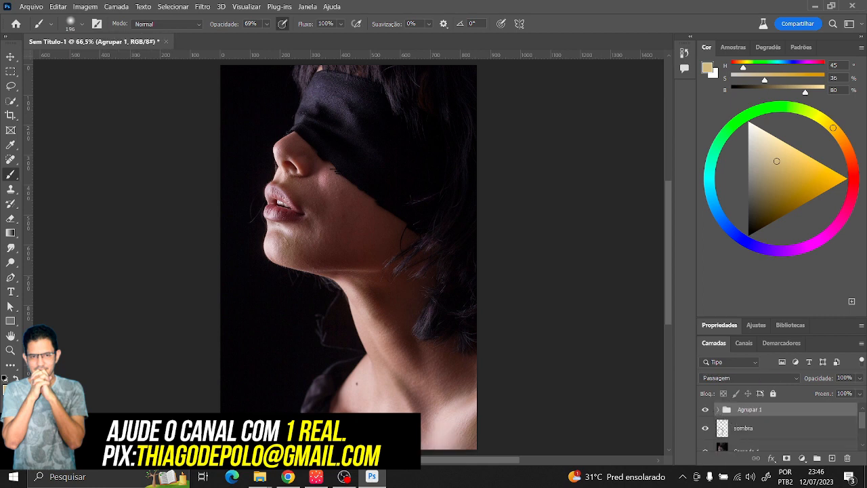
drag(721, 428, 722, 410)
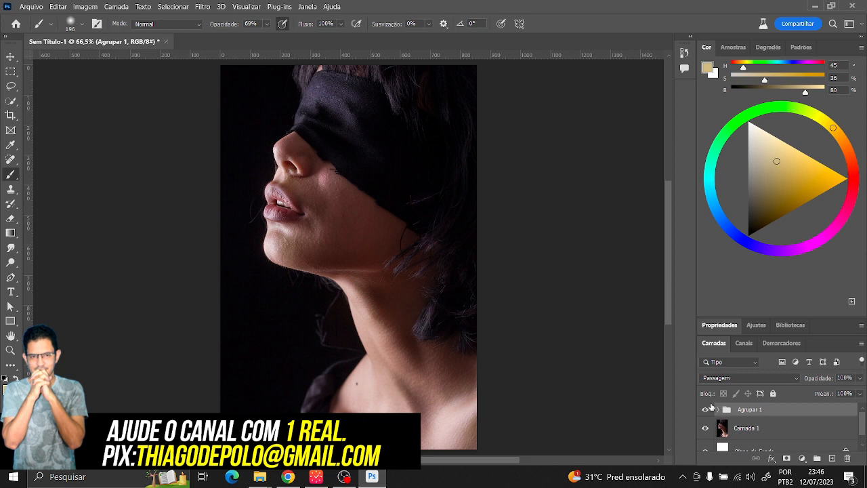
Step: Compare the whole portrait with the group of light and shadow layers hidden and shown
click(705, 409)
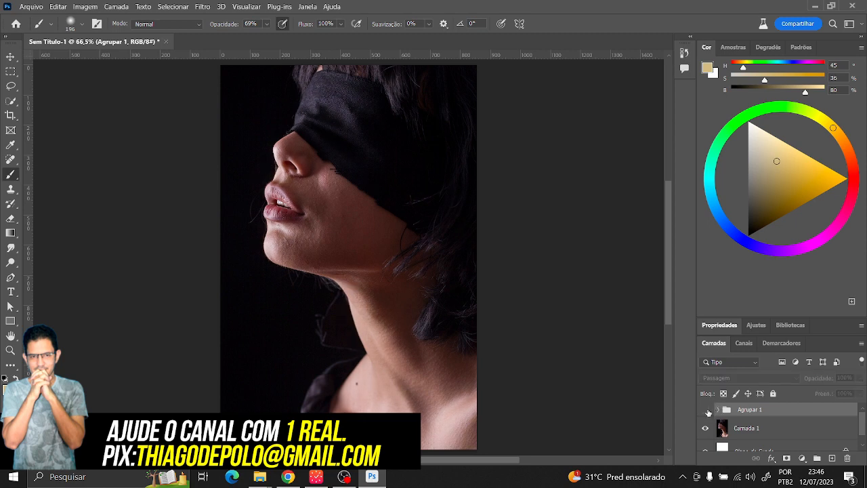
click(707, 411)
click(706, 410)
click(706, 410)
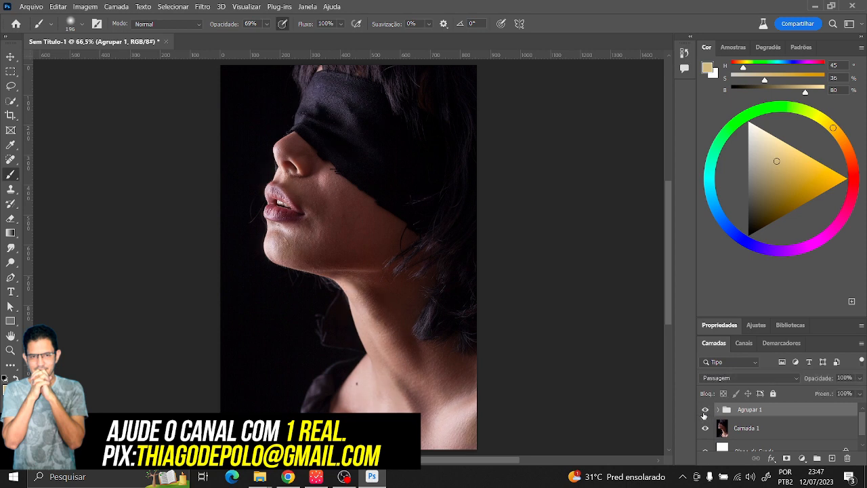